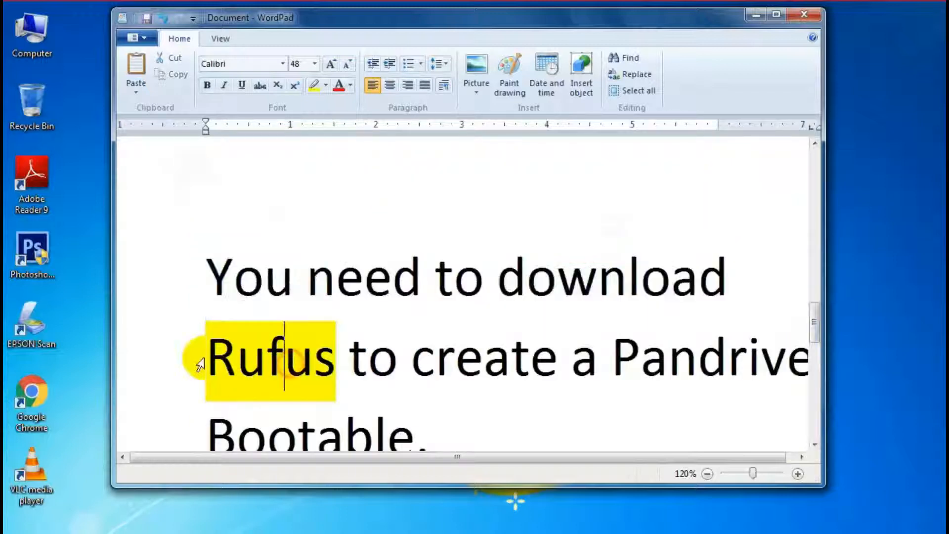
- Read through the document's notes on needing Rufus for a bootable pen drive and where to download it
{"action": "left_click", "coordinate": [197, 360]}
{"action": "left_click", "coordinate": [233, 362]}
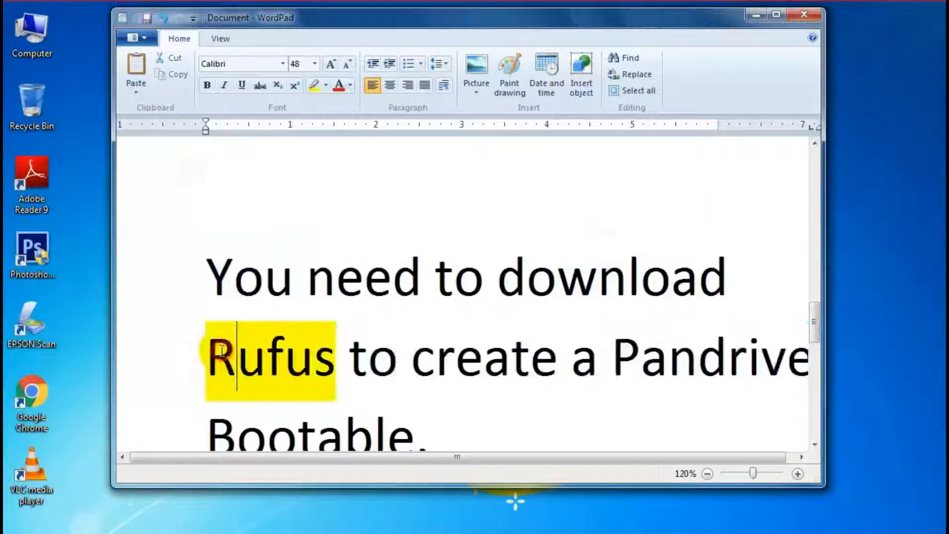
{"action": "left_click_drag", "start_coordinate": [206, 360], "coordinate": [336, 363]}
{"action": "left_click_drag", "start_coordinate": [811, 339], "coordinate": [811, 349]}
{"action": "left_click_drag", "start_coordinate": [350, 286], "coordinate": [719, 423]}
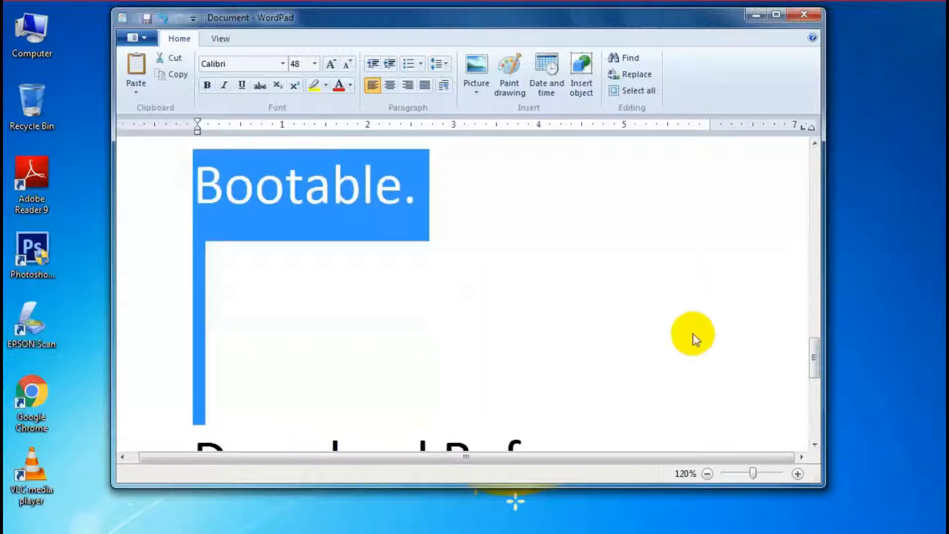
{"action": "left_click_drag", "start_coordinate": [813, 346], "coordinate": [813, 379]}
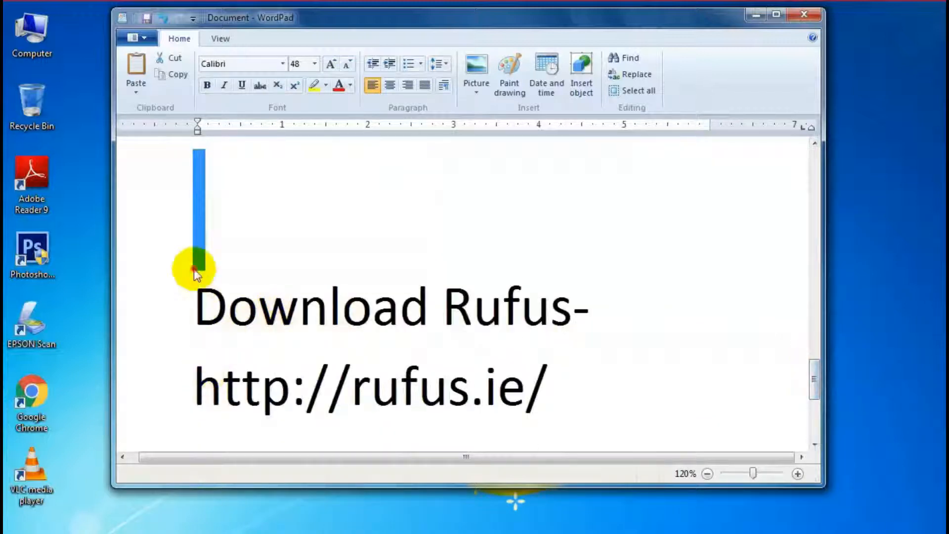
{"action": "left_click_drag", "start_coordinate": [195, 268], "coordinate": [217, 309]}
{"action": "scroll", "coordinate": [440, 346], "scroll_direction": "down", "scroll_amount": 2}
{"action": "scroll", "coordinate": [296, 267], "scroll_direction": "down", "scroll_amount": 2}
{"action": "scroll", "coordinate": [251, 203], "scroll_direction": "up", "scroll_amount": 3}
{"action": "key", "text": "ctrl+z"}
{"action": "left_click", "coordinate": [243, 269]}
{"action": "left_click_drag", "start_coordinate": [208, 274], "coordinate": [572, 299]}
{"action": "left_click", "coordinate": [381, 346]}
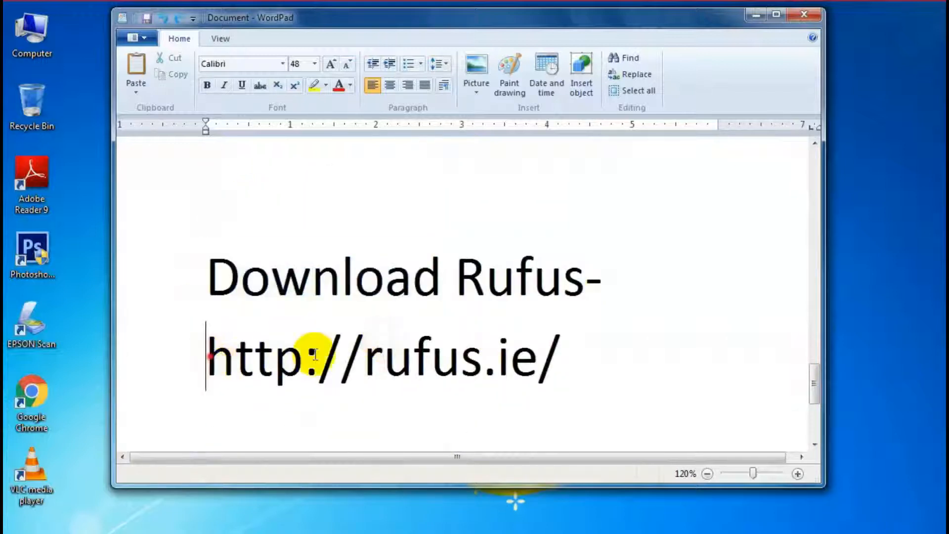
{"action": "left_click_drag", "start_coordinate": [210, 356], "coordinate": [588, 349]}
{"action": "right_click", "coordinate": [499, 340]}
{"action": "left_click", "coordinate": [537, 368]}
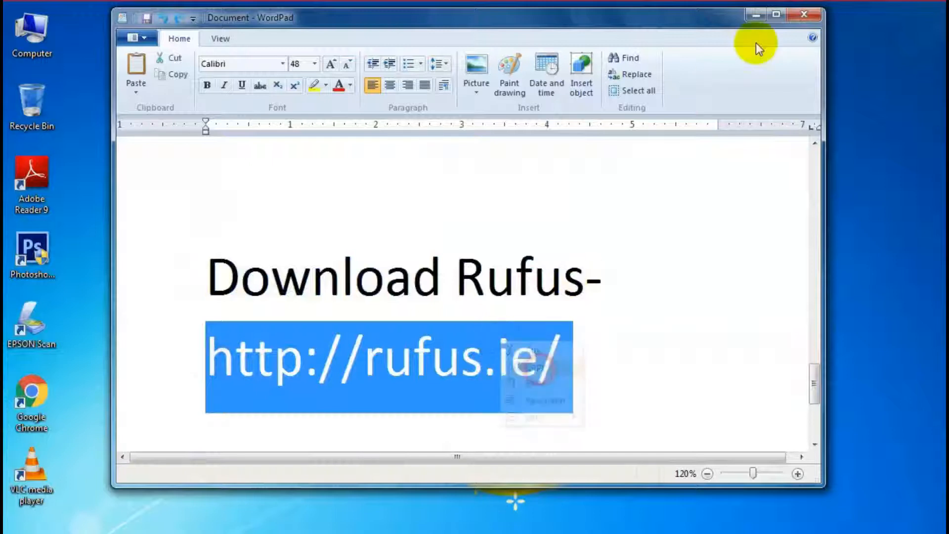
{"action": "left_click", "coordinate": [756, 15]}
- Switch to Chrome and load the copied rufus.ie address in a new tab
{"action": "left_click", "coordinate": [214, 533]}
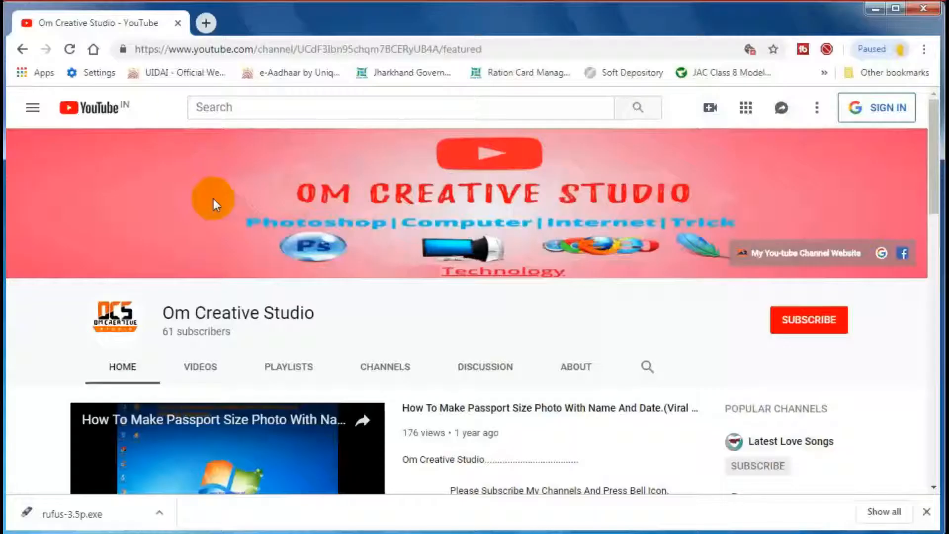
{"action": "left_click", "coordinate": [213, 23]}
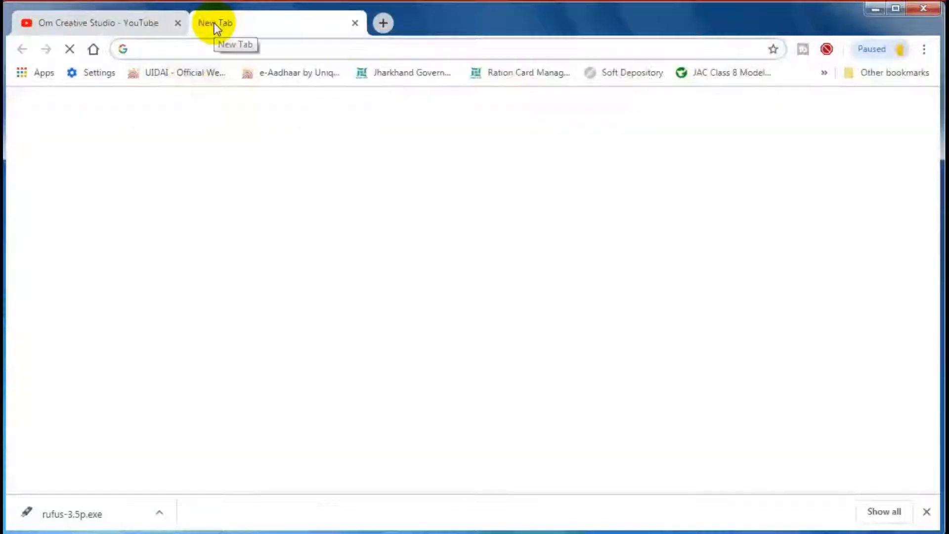
{"action": "key", "text": "ctrl+v"}
{"action": "key", "text": "Return"}
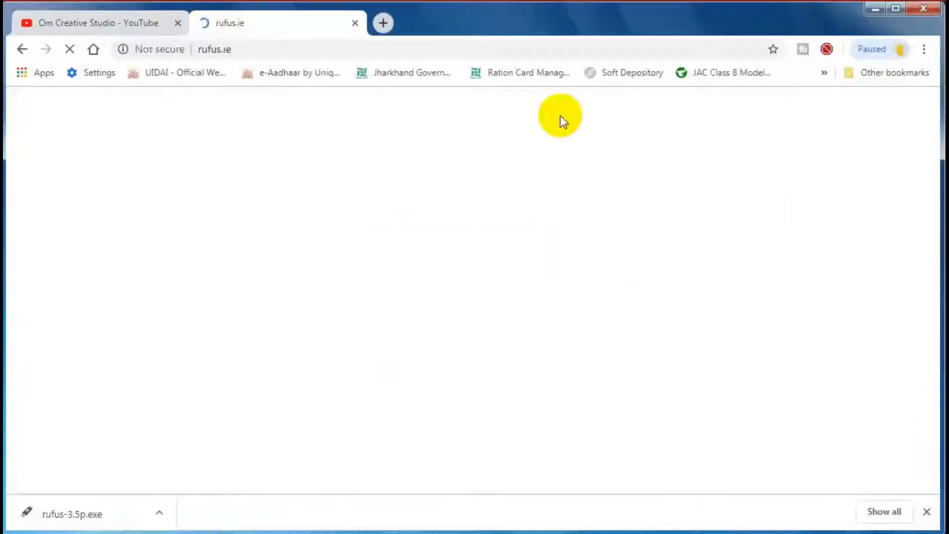
- Try to download Rufus 3.5 from the site's Download section
{"action": "scroll", "coordinate": [372, 345], "scroll_direction": "down", "scroll_amount": 8}
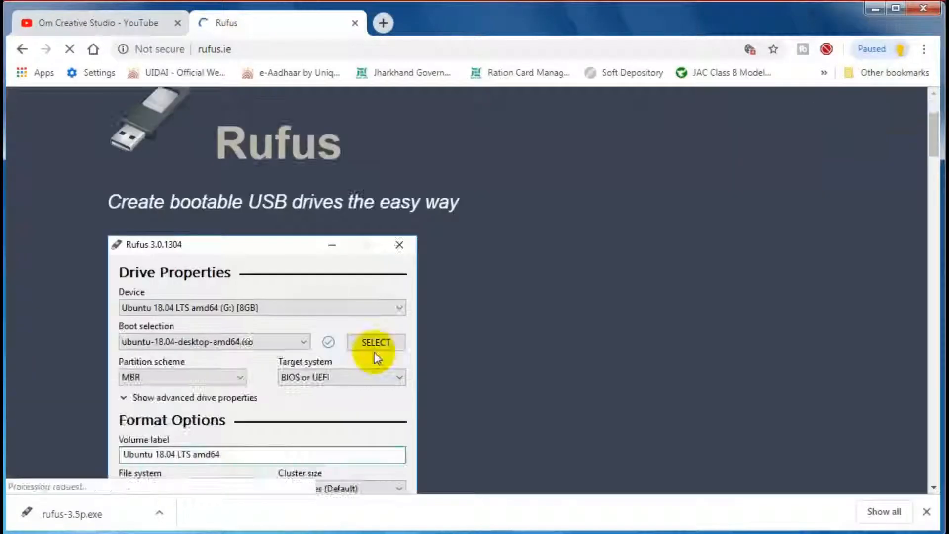
{"action": "scroll", "coordinate": [373, 356], "scroll_direction": "down", "scroll_amount": 10}
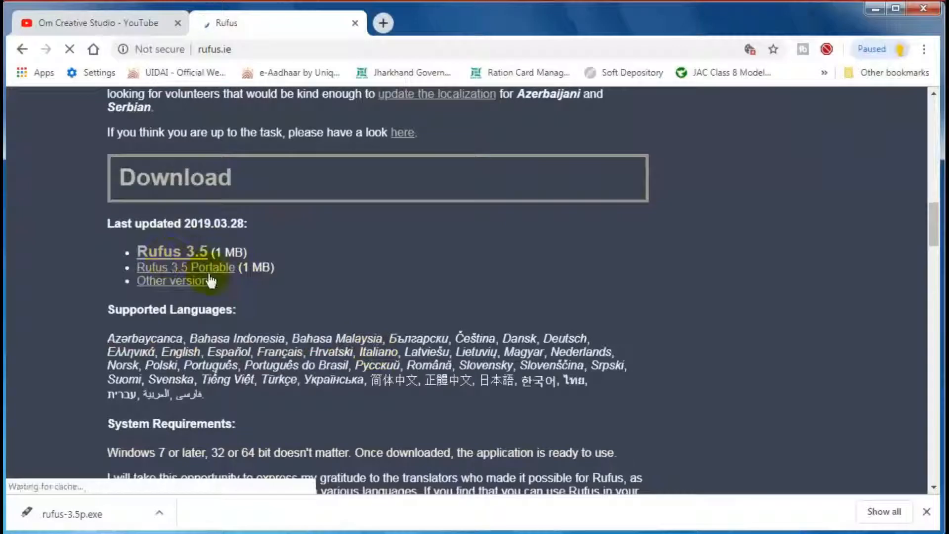
{"action": "left_click", "coordinate": [181, 253]}
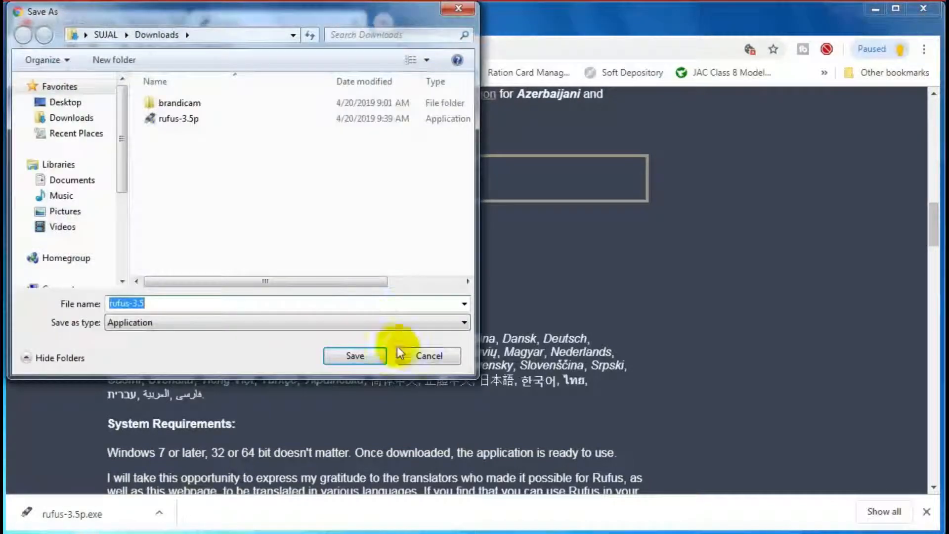
{"action": "left_click", "coordinate": [424, 354]}
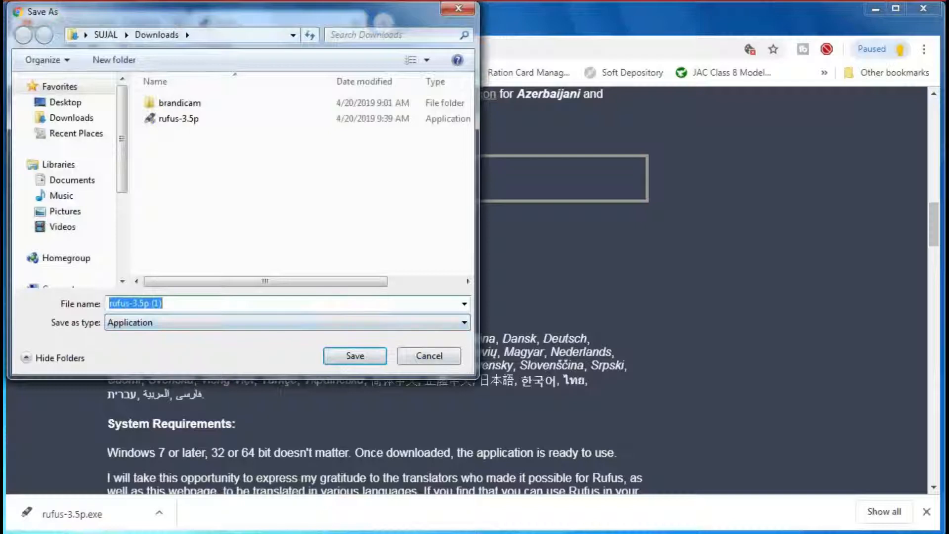
- Switch to WordPad and add the line "I AM Already Download Rufus" below the download link
{"action": "key", "text": "alt+Tab"}
{"action": "scroll", "coordinate": [517, 395], "scroll_direction": "down", "scroll_amount": 2}
{"action": "left_click", "coordinate": [419, 377]}
{"action": "type", "text": "I AM A"}
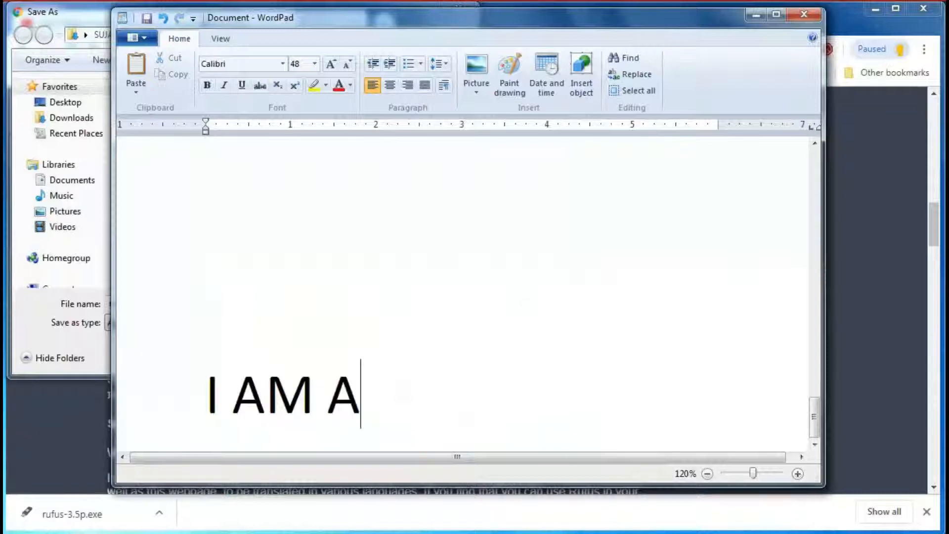
{"action": "type", "text": "lread"}
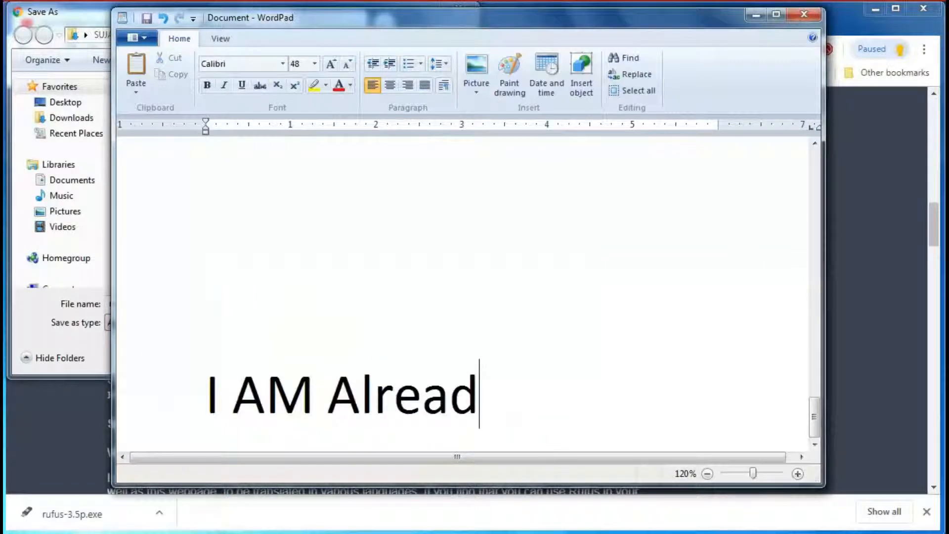
{"action": "type", "text": "y Downl"}
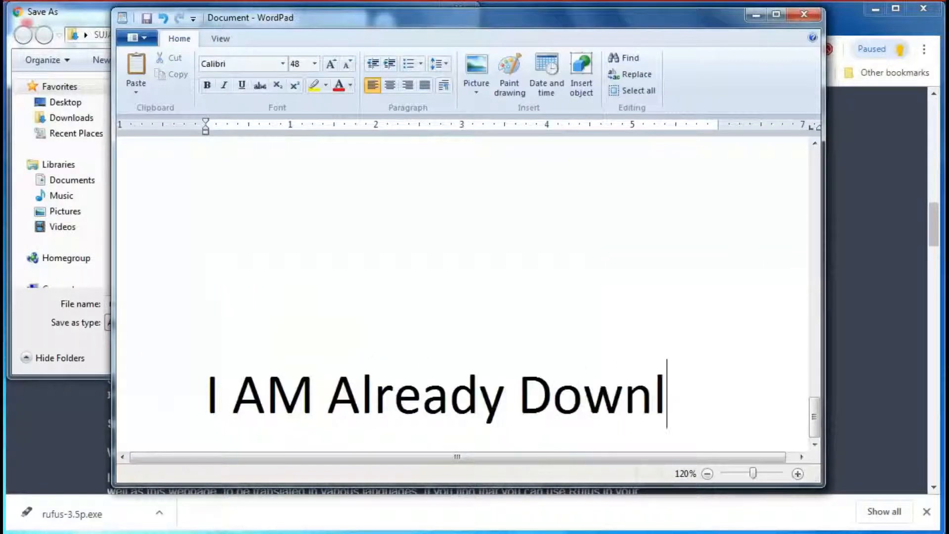
{"action": "type", "text": "oad Rufus"}
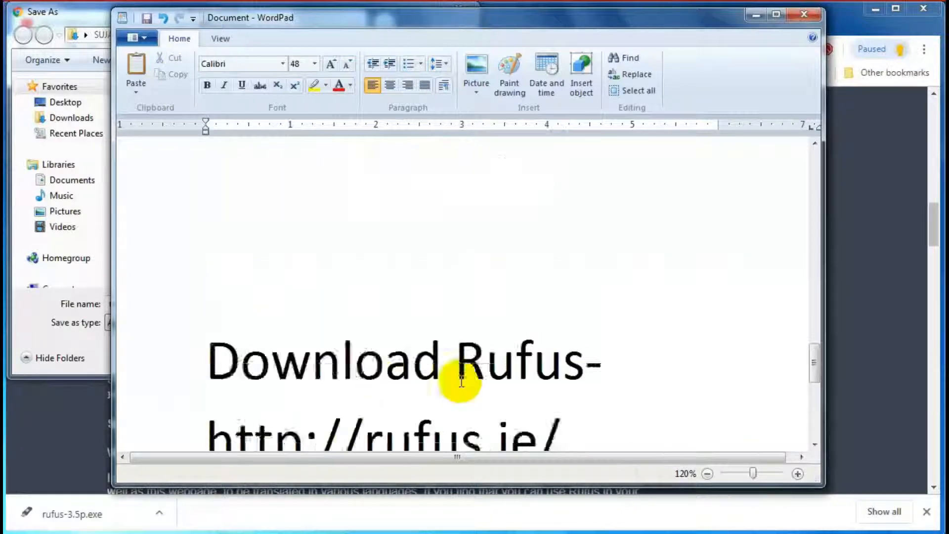
{"action": "scroll", "coordinate": [456, 377], "scroll_direction": "up", "scroll_amount": 3}
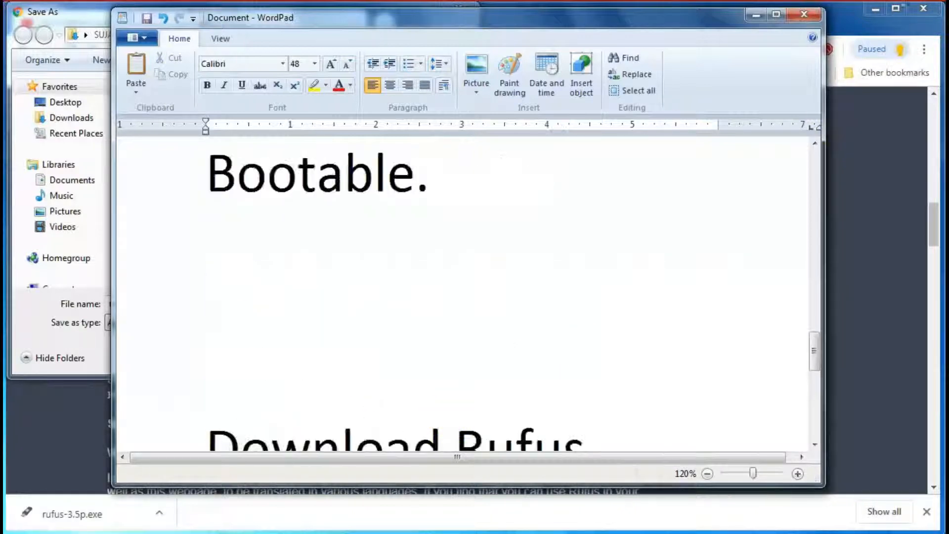
{"action": "left_click", "coordinate": [755, 15]}
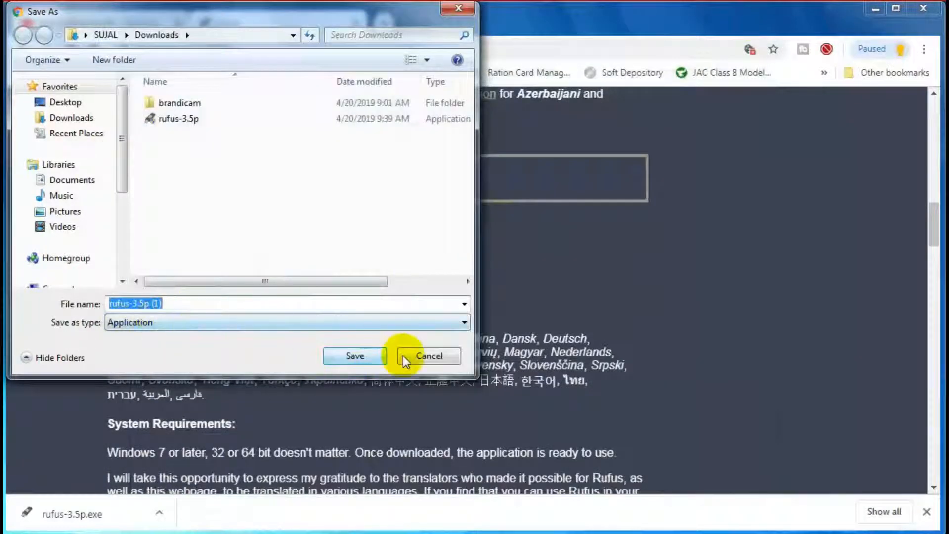
- Cancel the pending Rufus download and launch rufus-3.5p from the Downloads folder
{"action": "left_click", "coordinate": [416, 355]}
{"action": "left_click", "coordinate": [875, 9]}
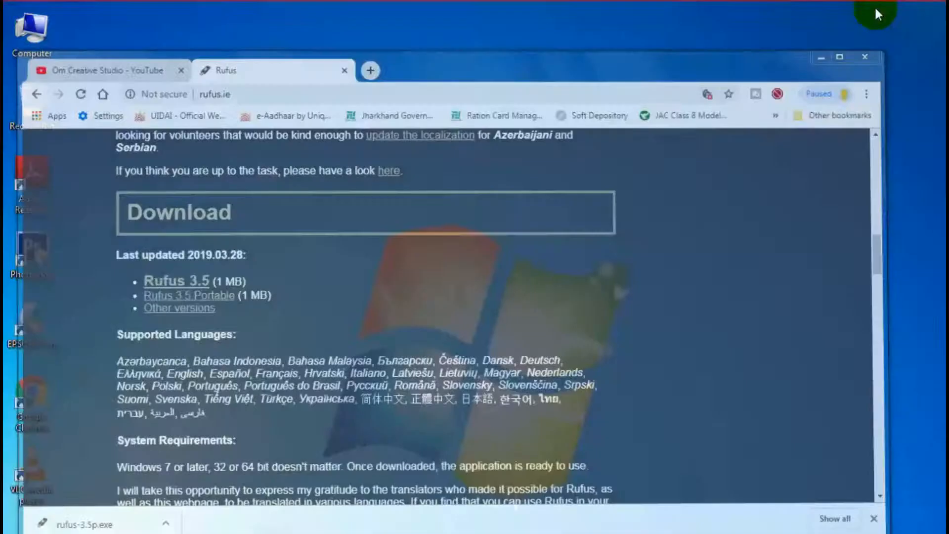
{"action": "double_click", "coordinate": [31, 33]}
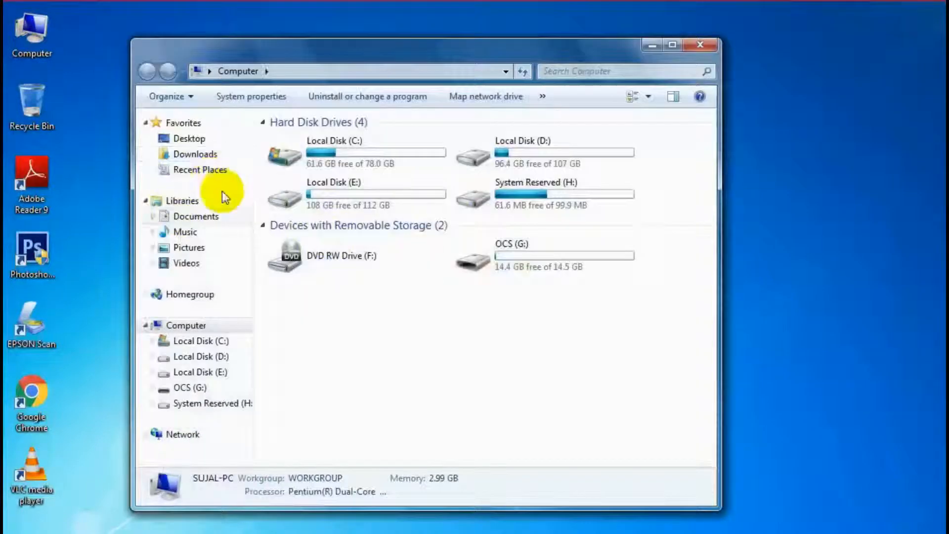
{"action": "left_click", "coordinate": [184, 156]}
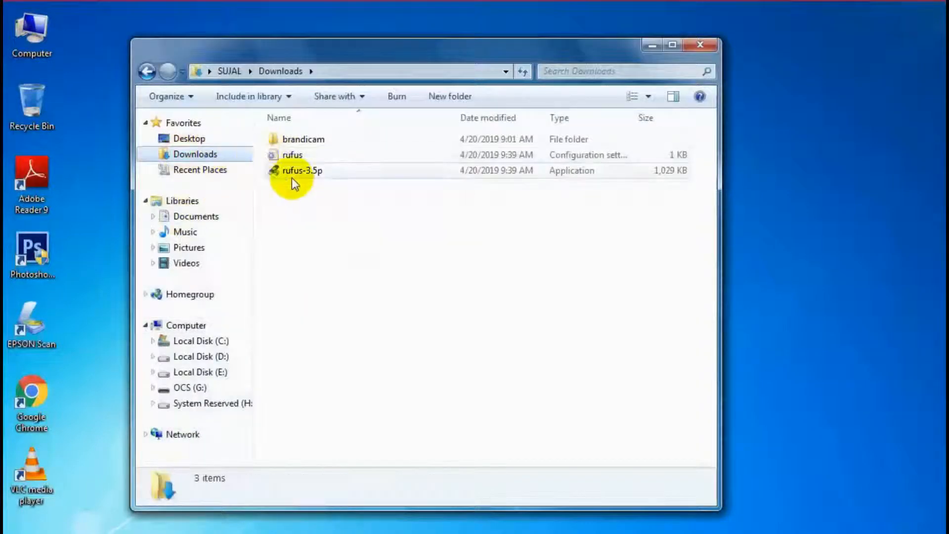
{"action": "left_click", "coordinate": [296, 172]}
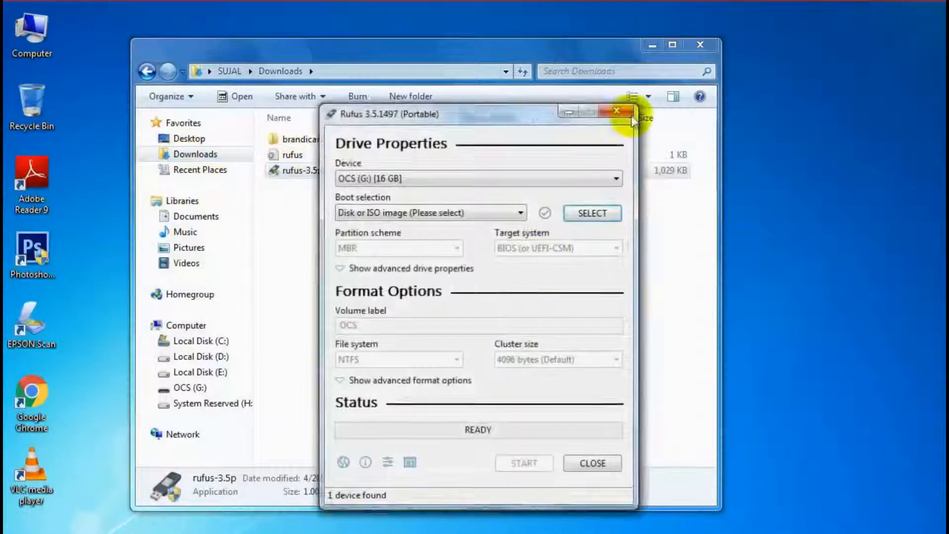
{"action": "left_click", "coordinate": [699, 47]}
{"action": "left_click_drag", "start_coordinate": [493, 120], "coordinate": [494, 102]}
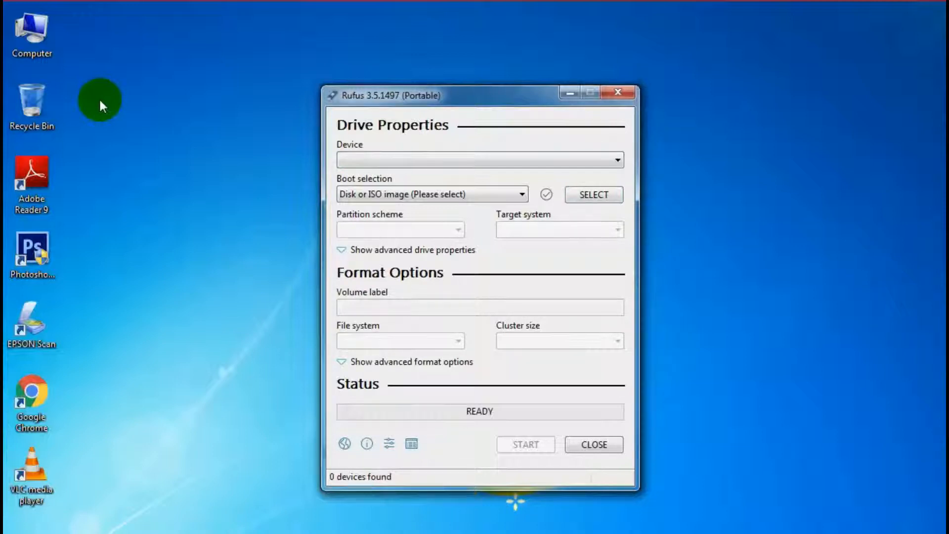
- Bring up the format settings of the OCS (G:) removable drive and choose NTFS as the file system
{"action": "left_click", "coordinate": [423, 160]}
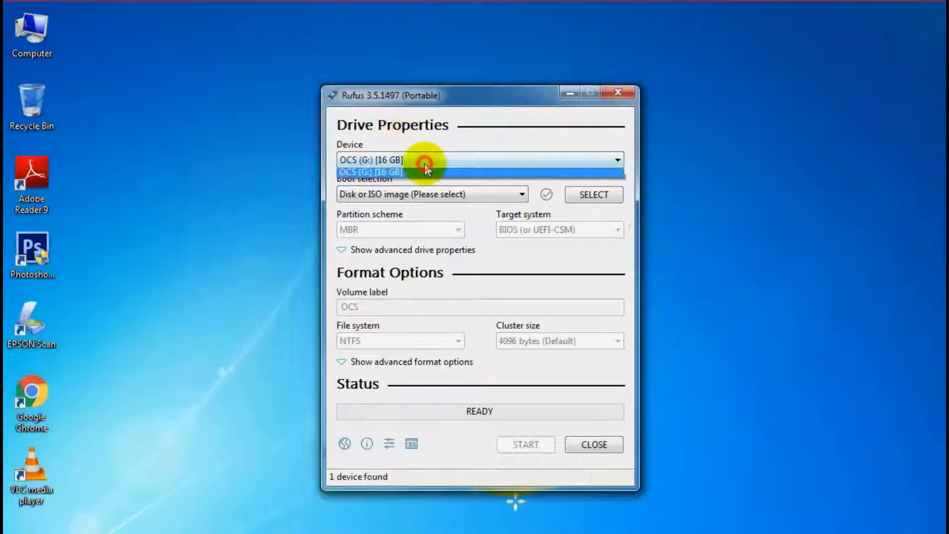
{"action": "left_click", "coordinate": [51, 34]}
{"action": "double_click", "coordinate": [51, 34]}
{"action": "left_click", "coordinate": [544, 263]}
{"action": "right_click", "coordinate": [512, 259]}
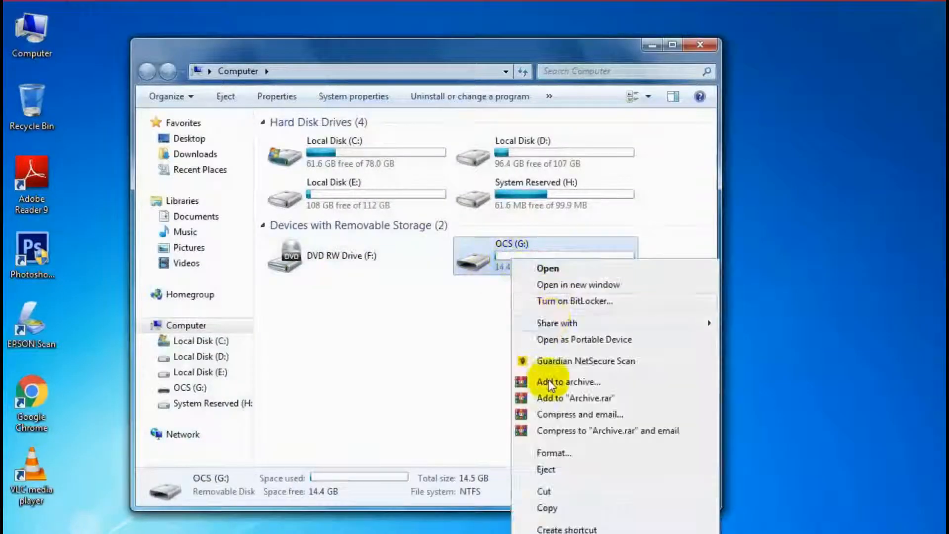
{"action": "left_click", "coordinate": [544, 452]}
{"action": "left_click", "coordinate": [245, 254]}
{"action": "left_click", "coordinate": [246, 275]}
{"action": "left_click", "coordinate": [245, 252]}
{"action": "left_click", "coordinate": [244, 267]}
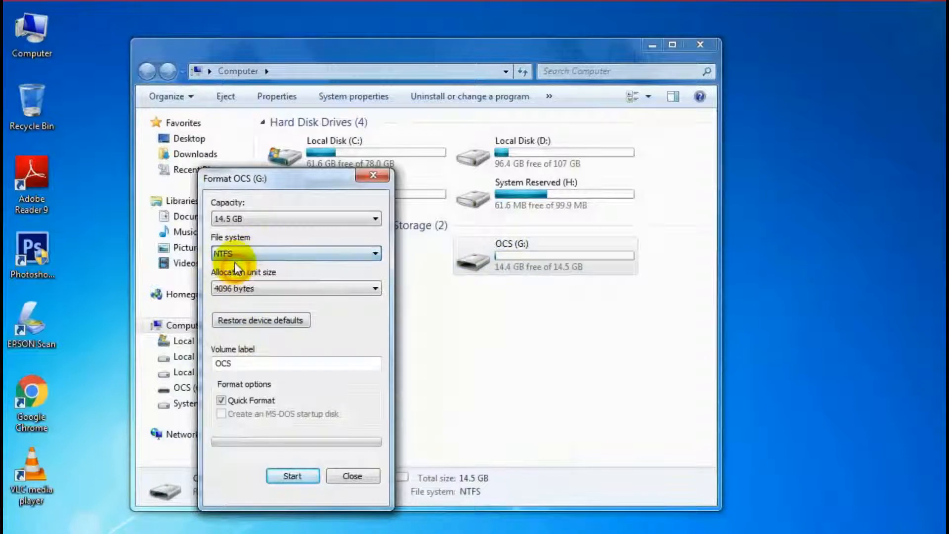
{"action": "left_click", "coordinate": [238, 253]}
{"action": "left_click", "coordinate": [236, 267]}
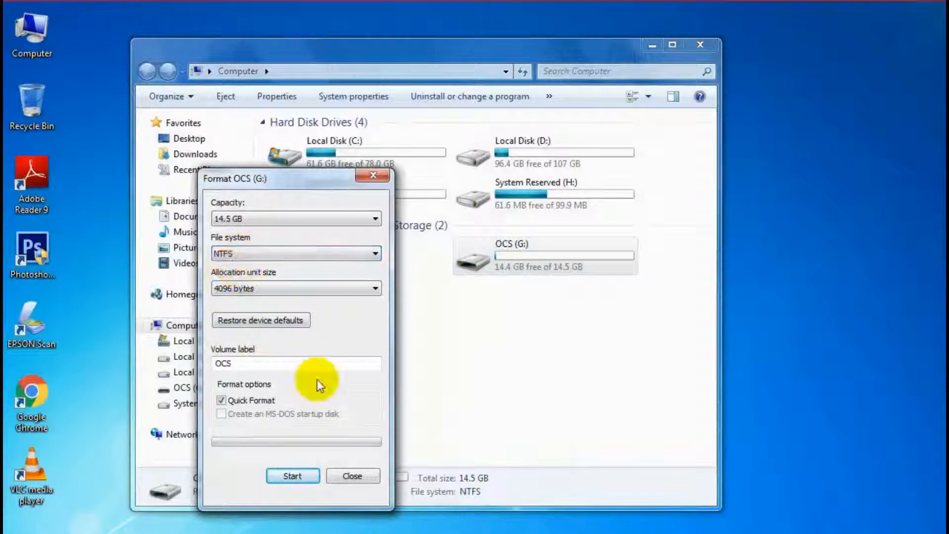
- Run the quick format of the OCS (G:) drive, accepting the data erasure, and close the format dialog
{"action": "left_click", "coordinate": [283, 473]}
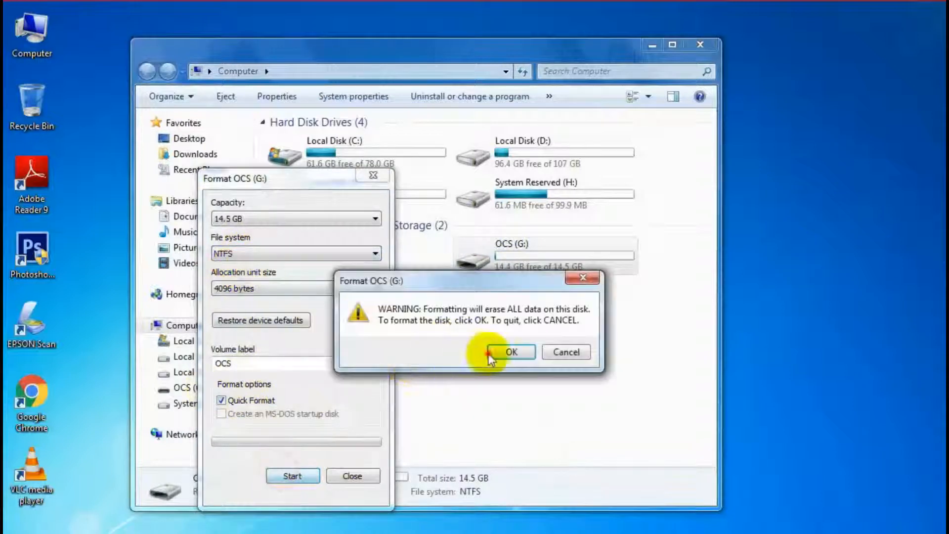
{"action": "left_click", "coordinate": [504, 352]}
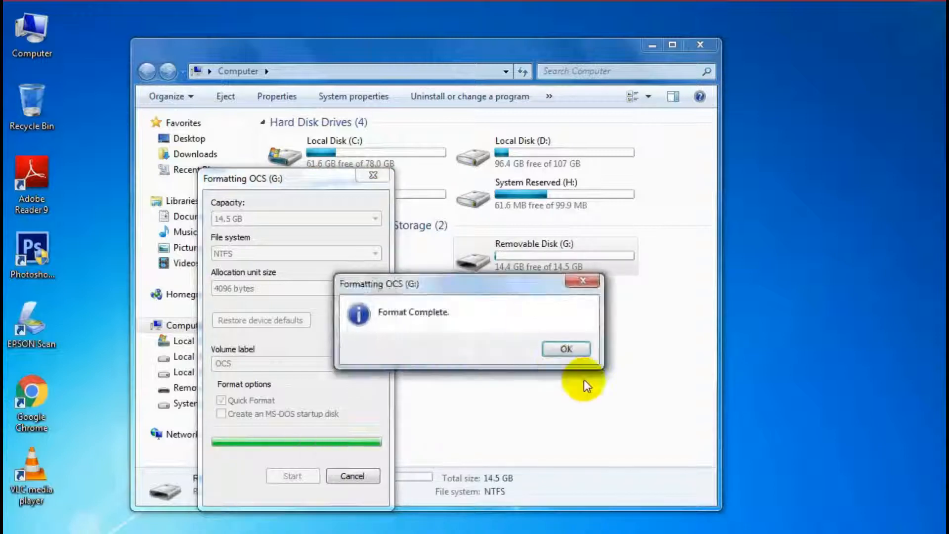
{"action": "left_click", "coordinate": [554, 348]}
{"action": "left_click", "coordinate": [378, 476]}
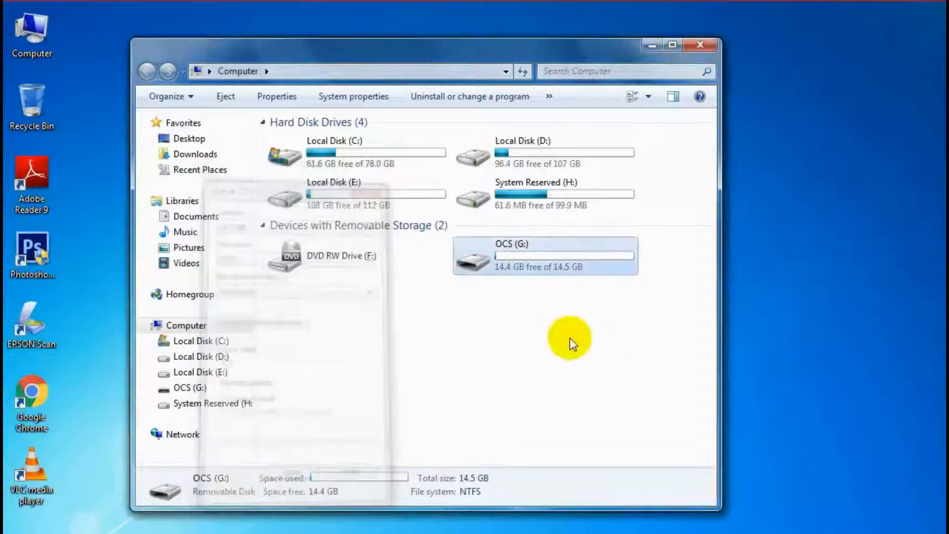
- Return to Rufus, pick OCS (G:) as the device and set the boot selection to Disk or ISO image
{"action": "left_click", "coordinate": [652, 44]}
{"action": "left_click", "coordinate": [473, 101]}
{"action": "left_click_drag", "start_coordinate": [473, 102], "coordinate": [470, 83]}
{"action": "left_click", "coordinate": [341, 141]}
{"action": "left_click", "coordinate": [357, 157]}
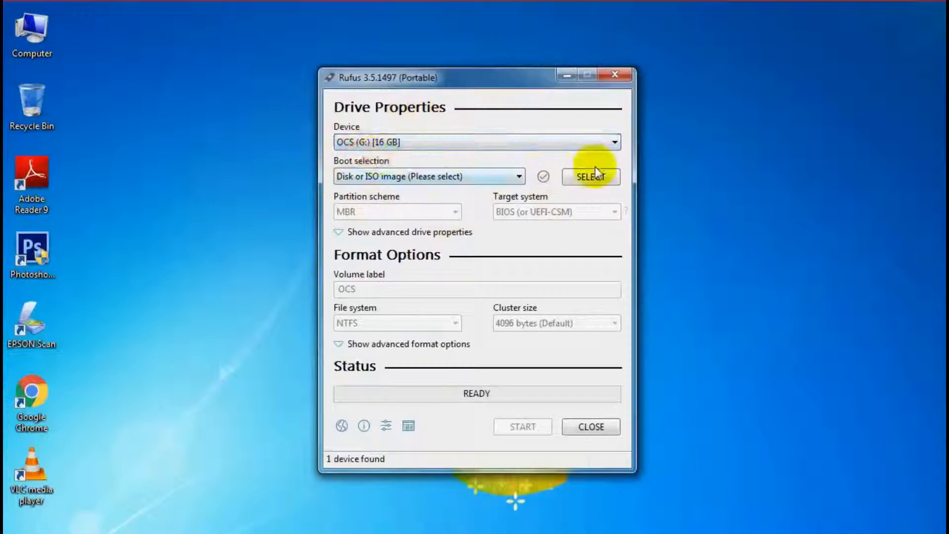
{"action": "left_click", "coordinate": [392, 177]}
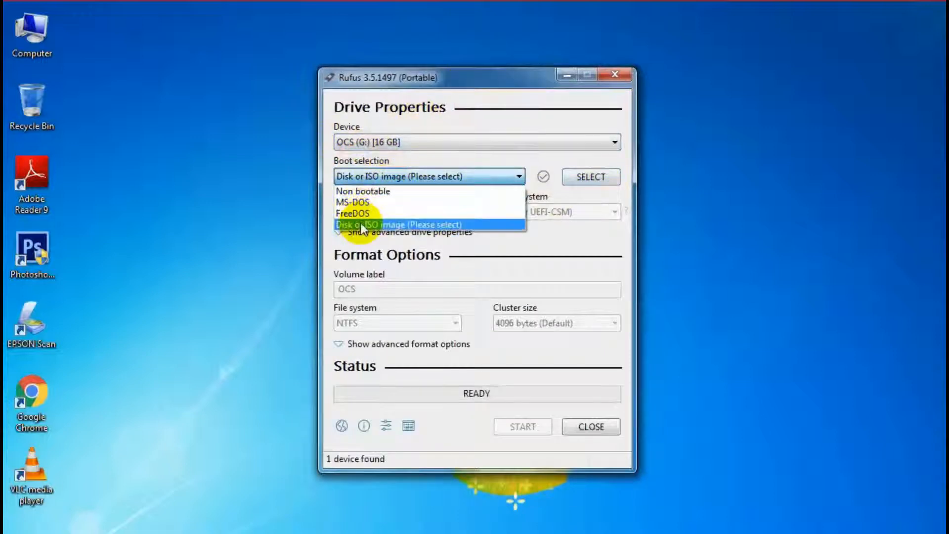
{"action": "left_click", "coordinate": [377, 225]}
- Start choosing a boot image in Rufus and browse to Bhakti Video > boot able on Local Disk (D:)
{"action": "left_click", "coordinate": [596, 177]}
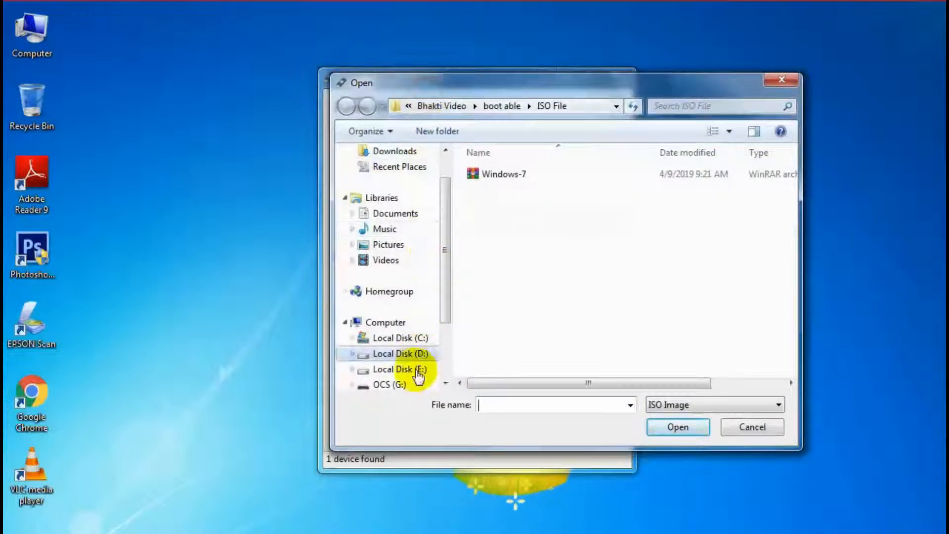
{"action": "left_click", "coordinate": [415, 381]}
{"action": "left_click", "coordinate": [415, 324]}
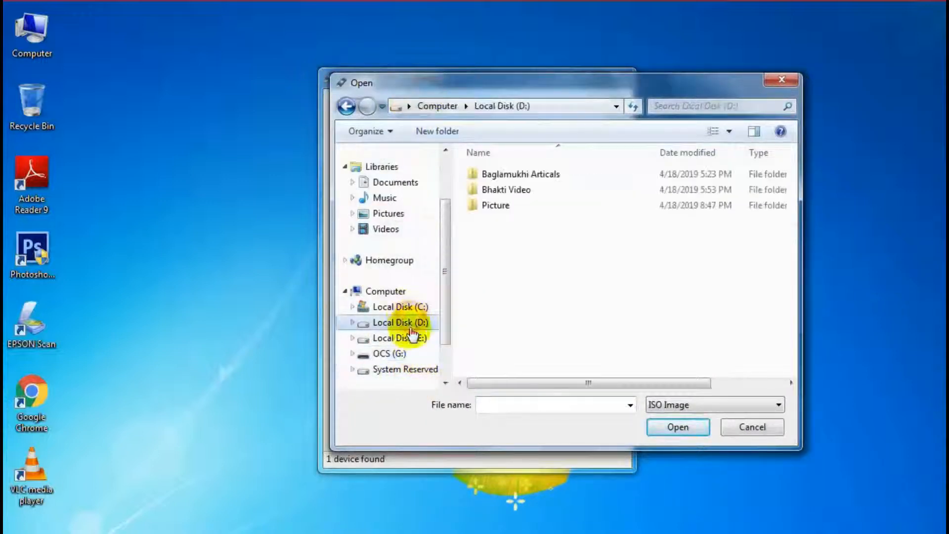
{"action": "double_click", "coordinate": [497, 186]}
{"action": "double_click", "coordinate": [509, 187]}
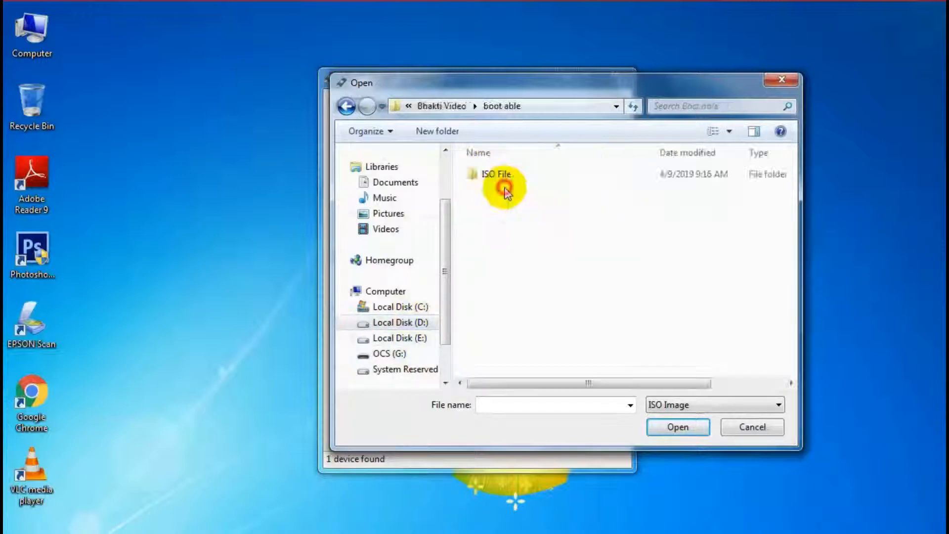
- Enlarge the icons in the boot able folder to the largest size and select the ISO File folder
{"action": "left_click", "coordinate": [491, 211]}
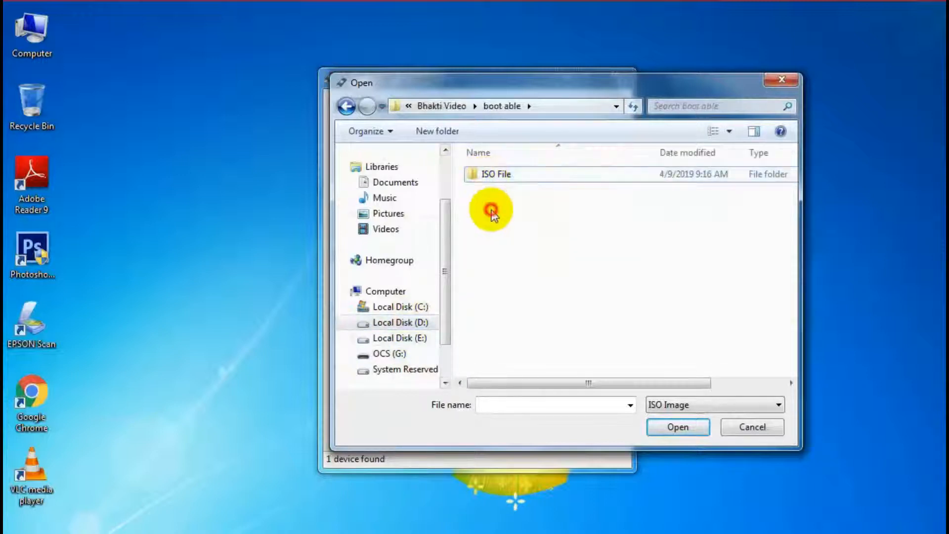
{"action": "scroll", "coordinate": [521, 220], "scroll_direction": "up", "scroll_amount": 3, "text": "ctrl"}
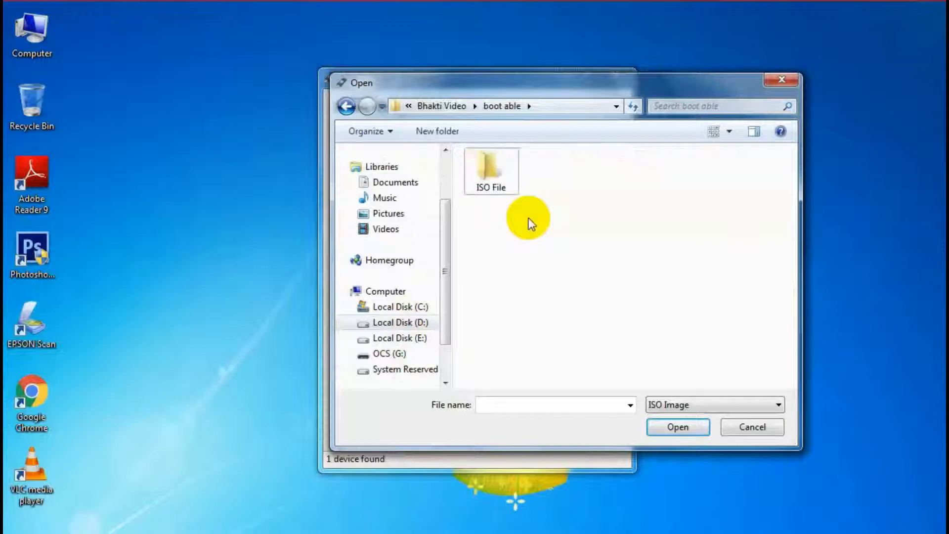
{"action": "scroll", "coordinate": [531, 223], "scroll_direction": "up", "scroll_amount": 3, "text": "ctrl"}
{"action": "left_click", "coordinate": [541, 338]}
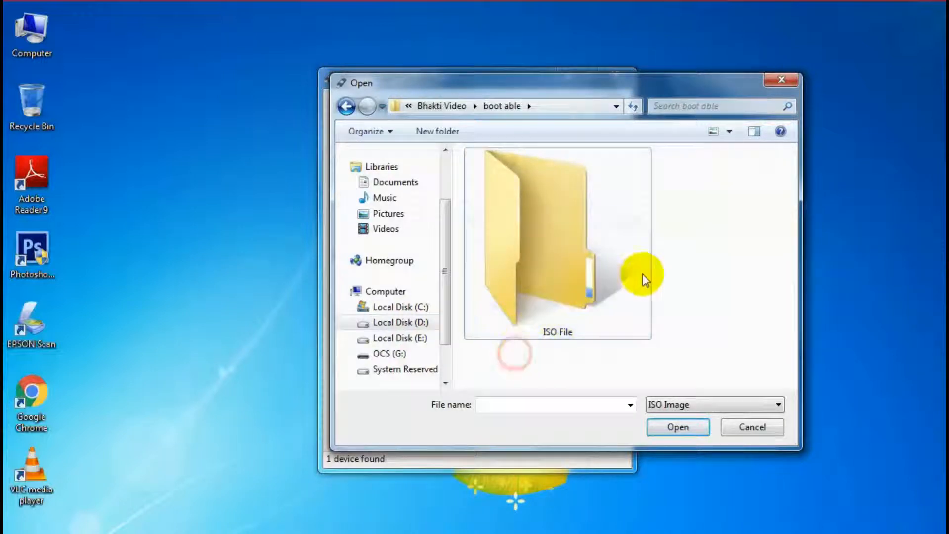
{"action": "left_click", "coordinate": [557, 323]}
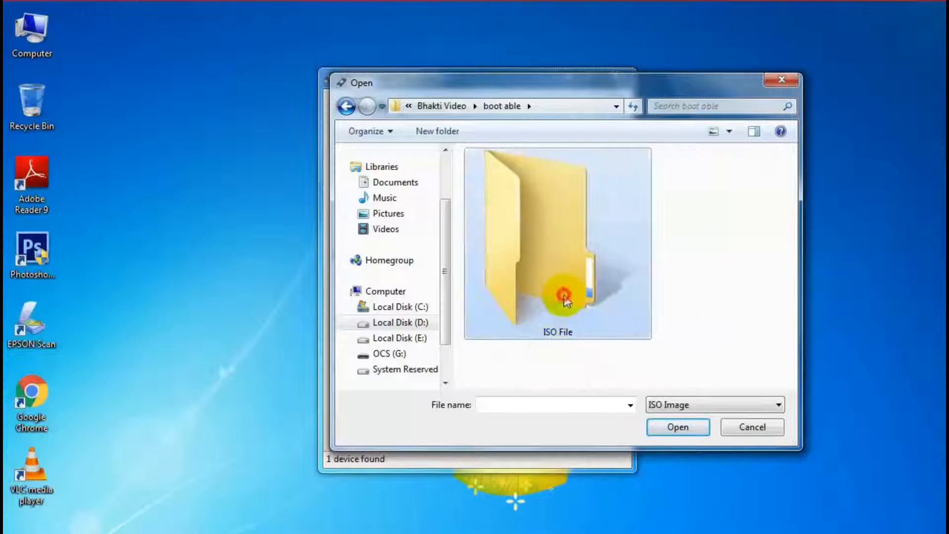
- Open the ISO File folder and load the Windows-7 image as the boot selection
{"action": "double_click", "coordinate": [566, 296]}
{"action": "left_click", "coordinate": [346, 106]}
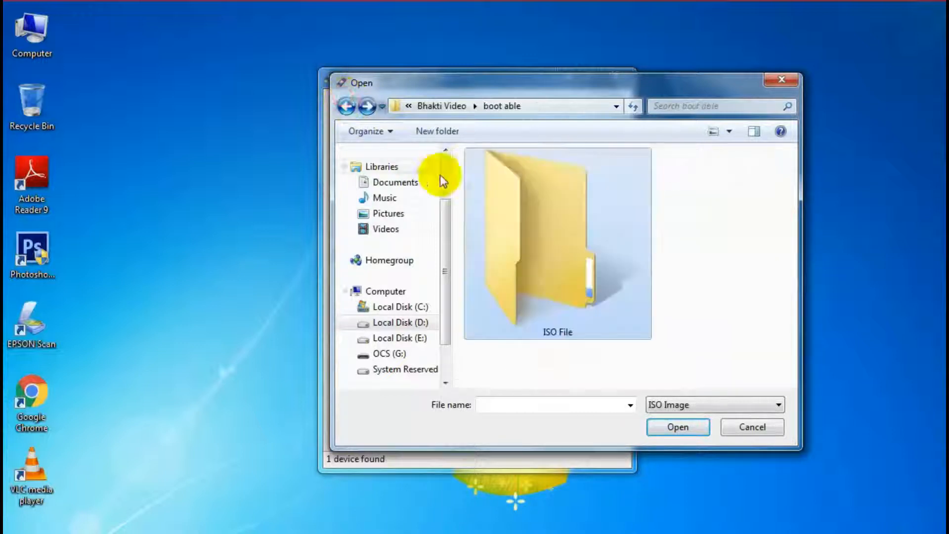
{"action": "double_click", "coordinate": [576, 315]}
{"action": "left_click", "coordinate": [480, 179]}
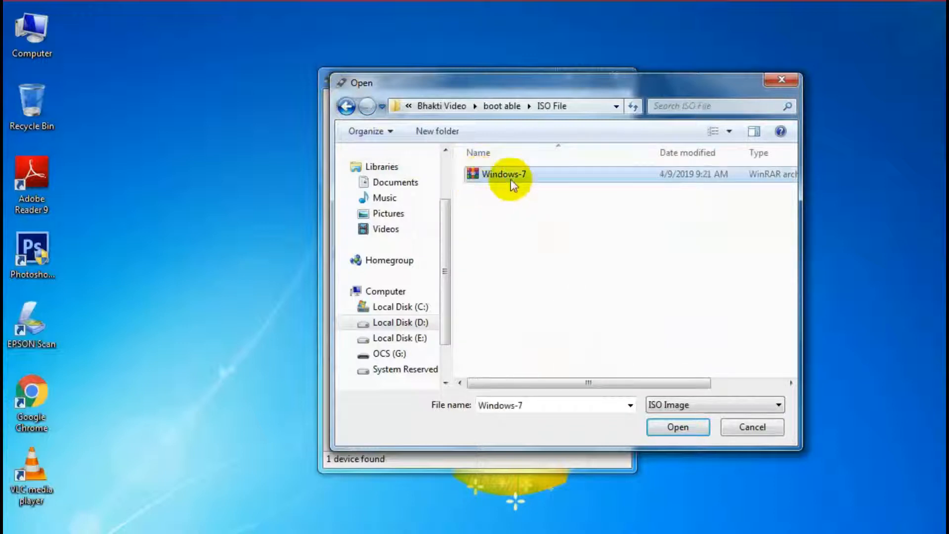
{"action": "left_click", "coordinate": [668, 405]}
{"action": "left_click", "coordinate": [673, 418]}
{"action": "left_click", "coordinate": [672, 427]}
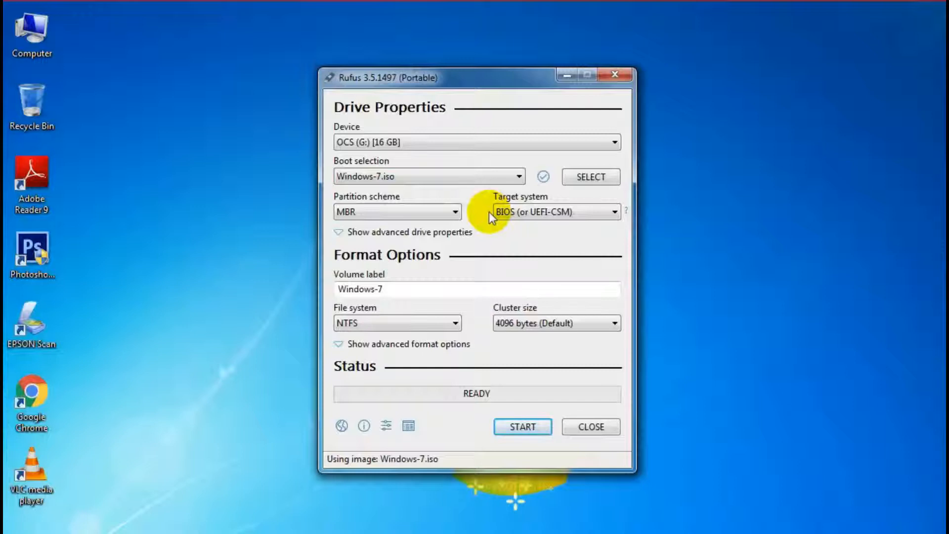
- Use BIOS (or UEFI-CSM) as target system, MBR partition scheme and NTFS file system, and start writing Windows-7.iso to OCS (G:)
{"action": "left_click", "coordinate": [535, 212]}
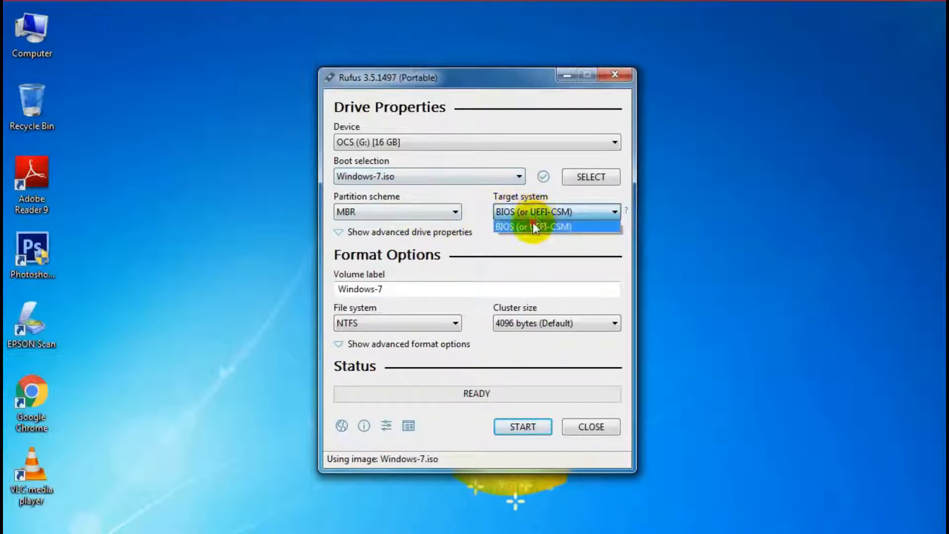
{"action": "left_click", "coordinate": [536, 217]}
{"action": "left_click", "coordinate": [378, 211]}
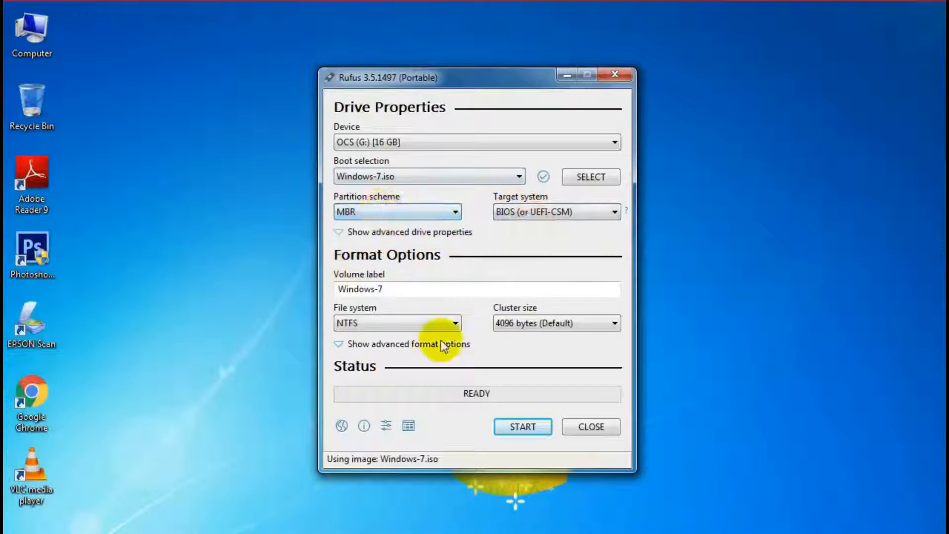
{"action": "left_click", "coordinate": [394, 322]}
{"action": "left_click", "coordinate": [363, 339]}
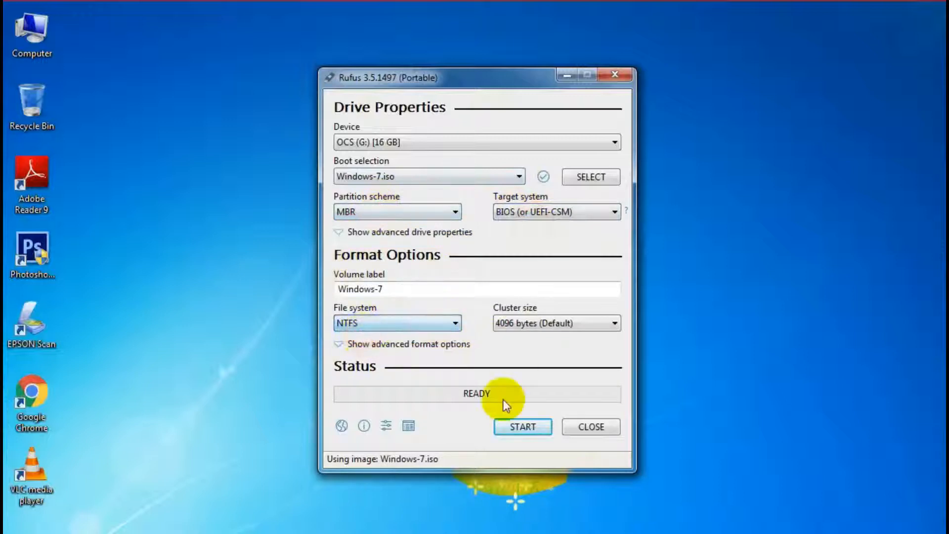
{"action": "left_click", "coordinate": [510, 426]}
{"action": "left_click", "coordinate": [514, 407]}
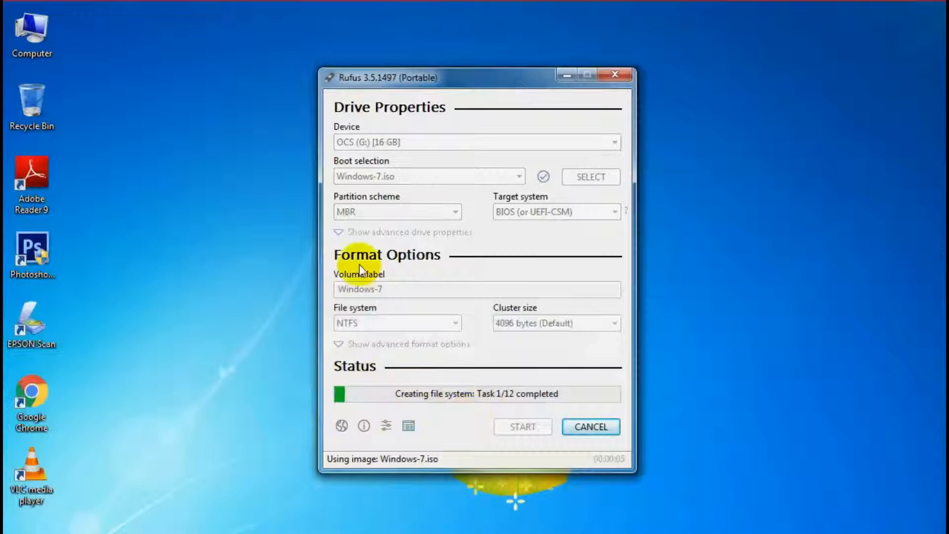
- Draw two red annotation arrows pointing at the Rufus progress bar, one from each side
{"action": "left_click", "coordinate": [915, 1]}
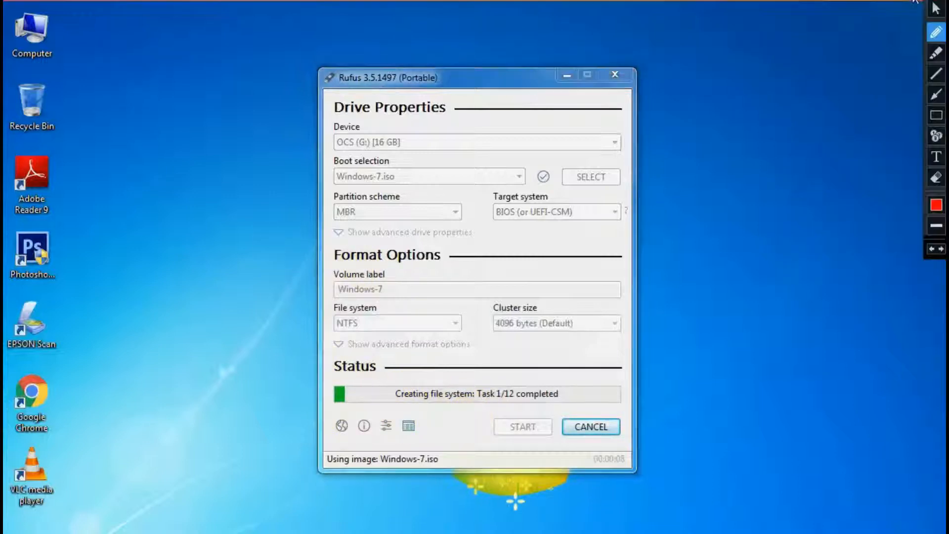
{"action": "left_click", "coordinate": [931, 35]}
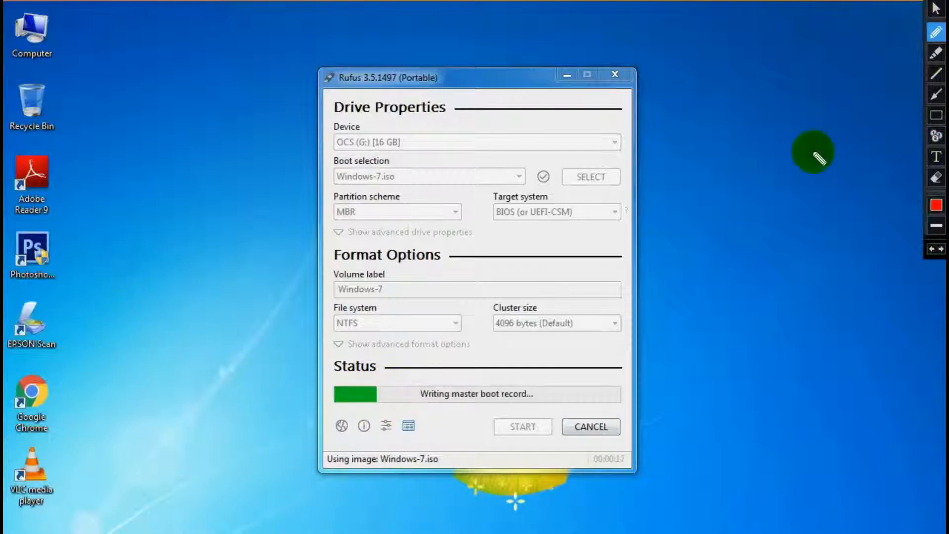
{"action": "left_click", "coordinate": [933, 95]}
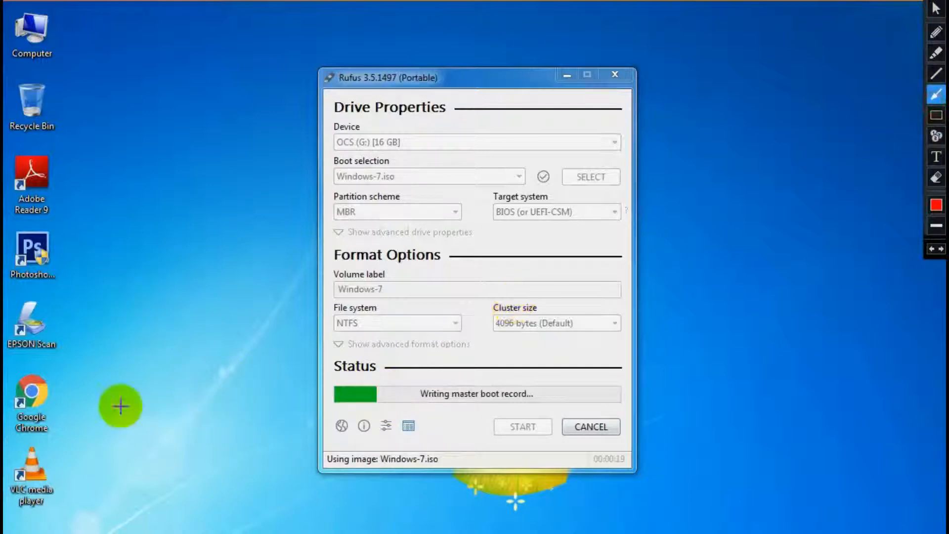
{"action": "left_click_drag", "start_coordinate": [94, 411], "coordinate": [292, 394]}
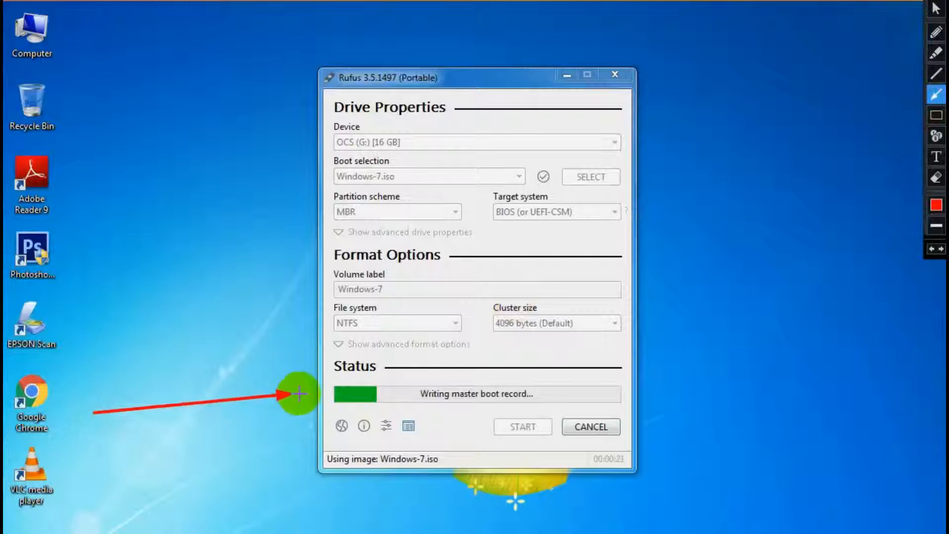
{"action": "mouse_move", "coordinate": [854, 438]}
{"action": "left_mouse_down"}
{"action": "mouse_move", "coordinate": [701, 417]}
{"action": "mouse_move", "coordinate": [649, 398]}
{"action": "left_mouse_up"}
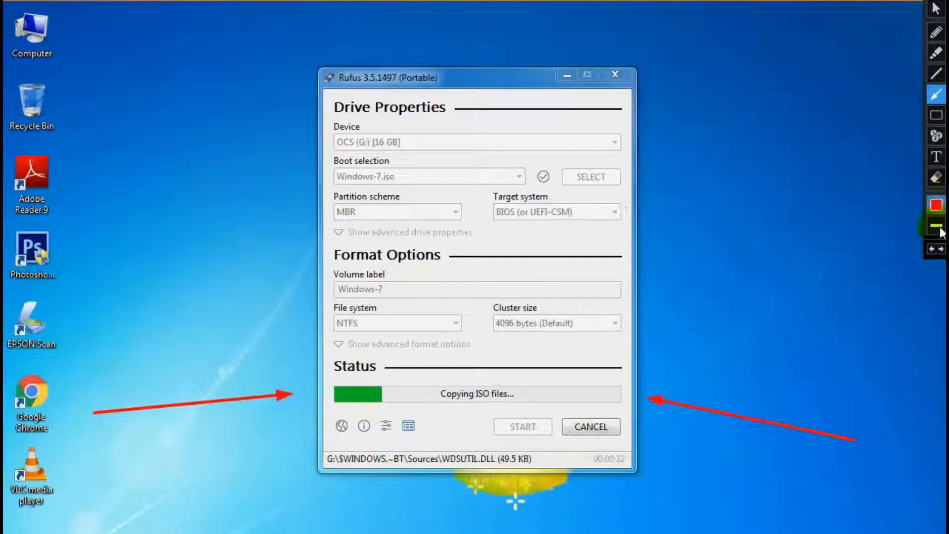
- Clear the annotation arrows from the screen and switch back to the normal pointer
{"action": "left_click", "coordinate": [931, 249]}
{"action": "left_click", "coordinate": [931, 248]}
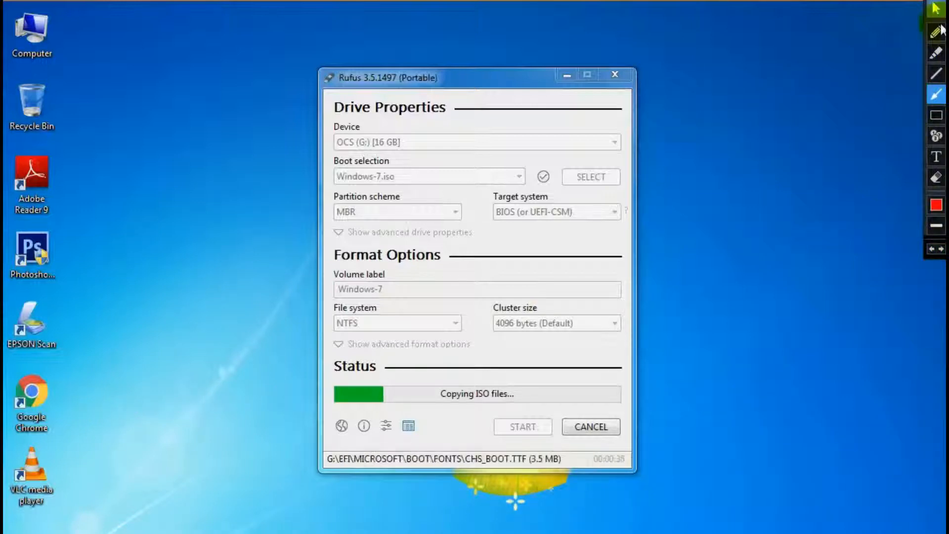
{"action": "left_click", "coordinate": [935, 8]}
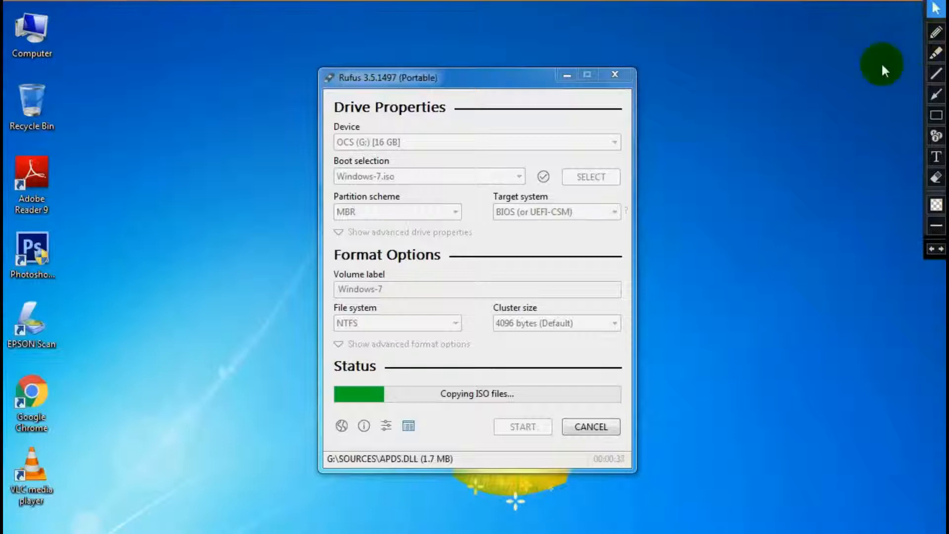
{"action": "left_click_drag", "start_coordinate": [473, 71], "coordinate": [505, 74]}
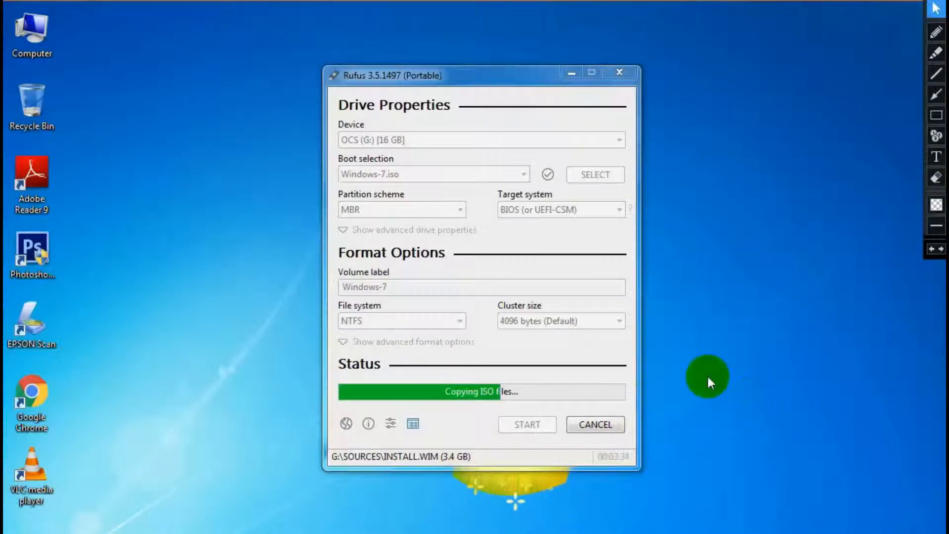
{"action": "right_click", "coordinate": [771, 260]}
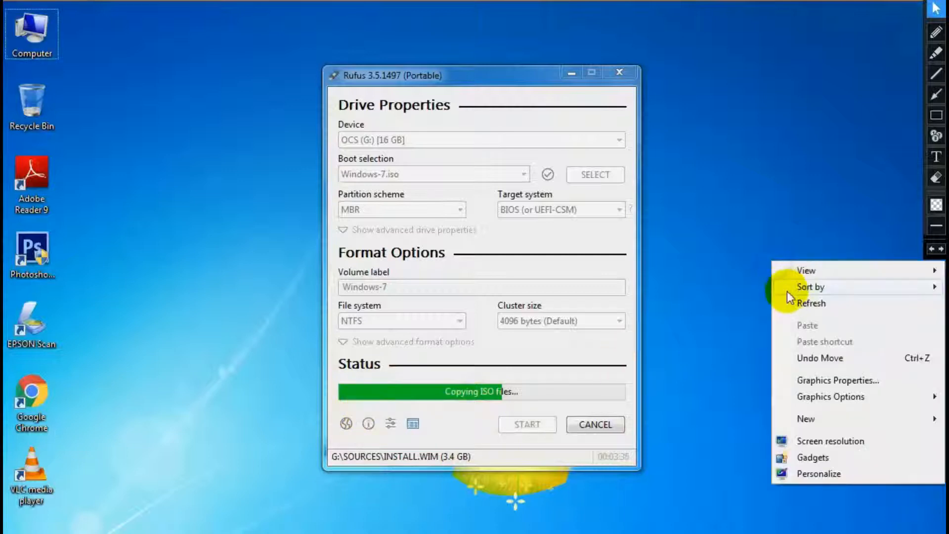
{"action": "left_click", "coordinate": [793, 301]}
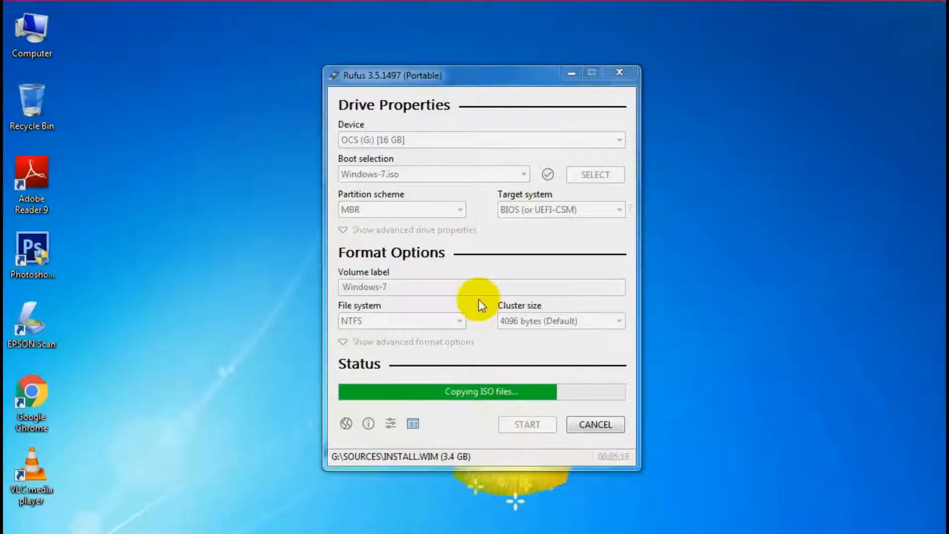
{"action": "left_click", "coordinate": [153, 256]}
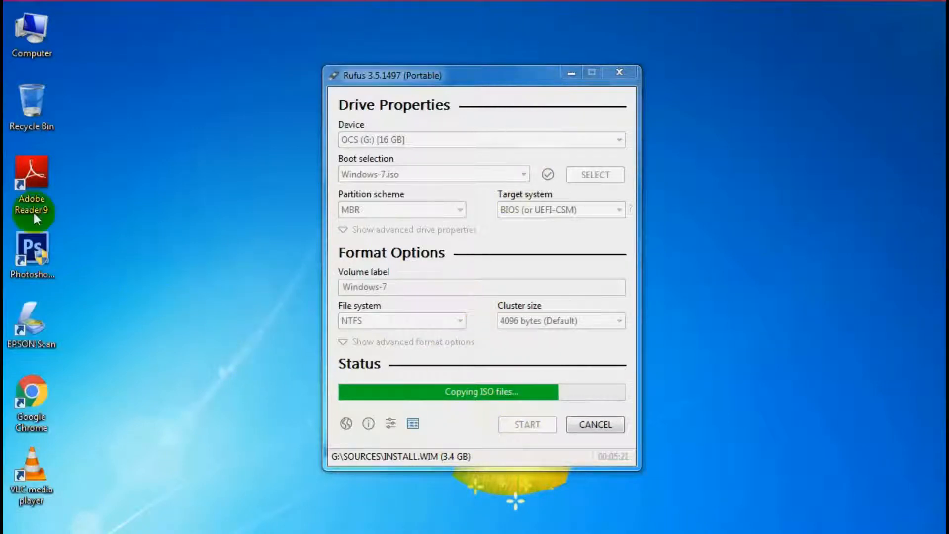
{"action": "right_click", "coordinate": [50, 197]}
{"action": "right_click", "coordinate": [133, 151]}
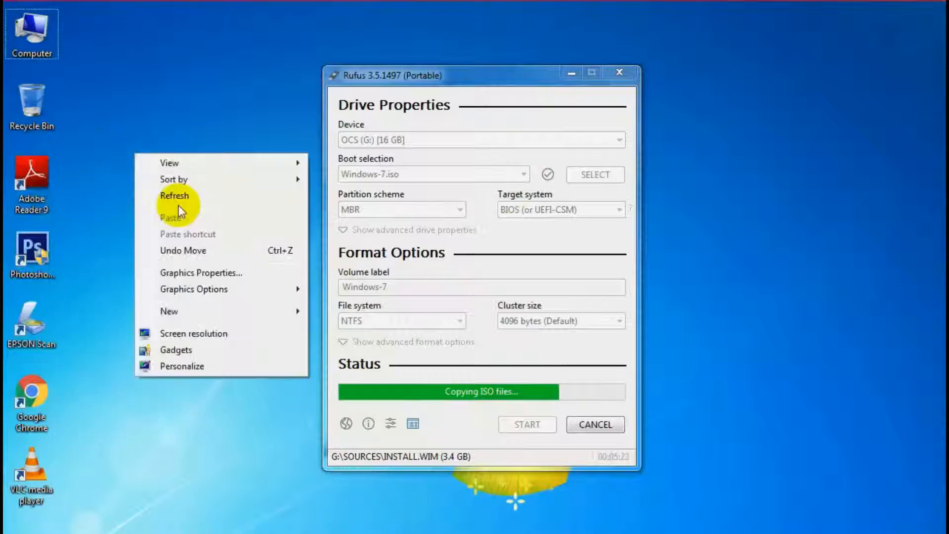
{"action": "left_click", "coordinate": [194, 198]}
{"action": "right_click", "coordinate": [195, 200]}
{"action": "left_click", "coordinate": [236, 248]}
{"action": "right_click", "coordinate": [237, 250]}
{"action": "left_click", "coordinate": [276, 289]}
{"action": "right_click", "coordinate": [198, 236]}
{"action": "left_click", "coordinate": [247, 266]}
{"action": "right_click", "coordinate": [184, 190]}
{"action": "left_click", "coordinate": [217, 226]}
{"action": "right_click", "coordinate": [170, 179]}
{"action": "left_click", "coordinate": [213, 219]}
{"action": "right_click", "coordinate": [160, 181]}
{"action": "left_click", "coordinate": [203, 220]}
{"action": "right_click", "coordinate": [156, 182]}
{"action": "left_click", "coordinate": [184, 219]}
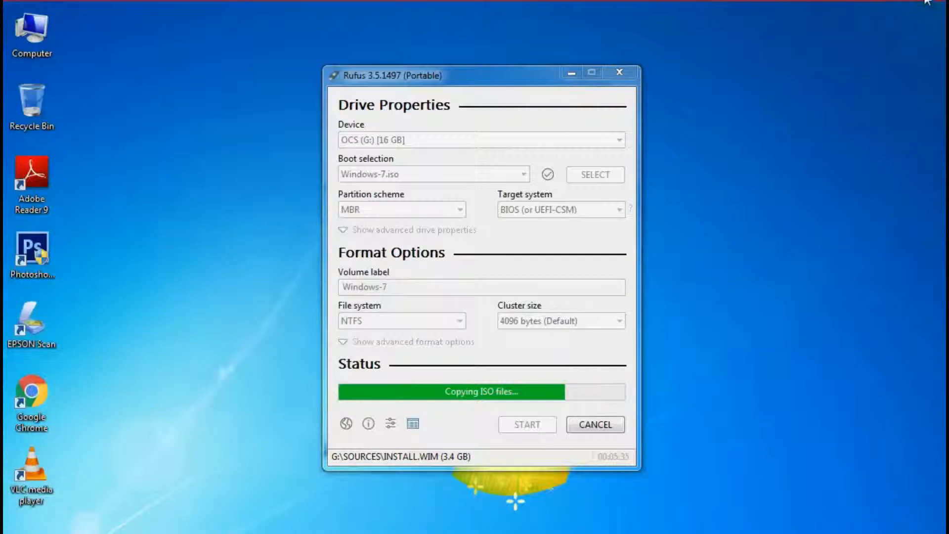
- Add a red text annotation reading "Wait ............. 2 Min" on the desktop beside the Rufus window
{"action": "mouse_move", "coordinate": [927, 3]}
{"action": "left_click", "coordinate": [935, 154]}
{"action": "left_click", "coordinate": [140, 157]}
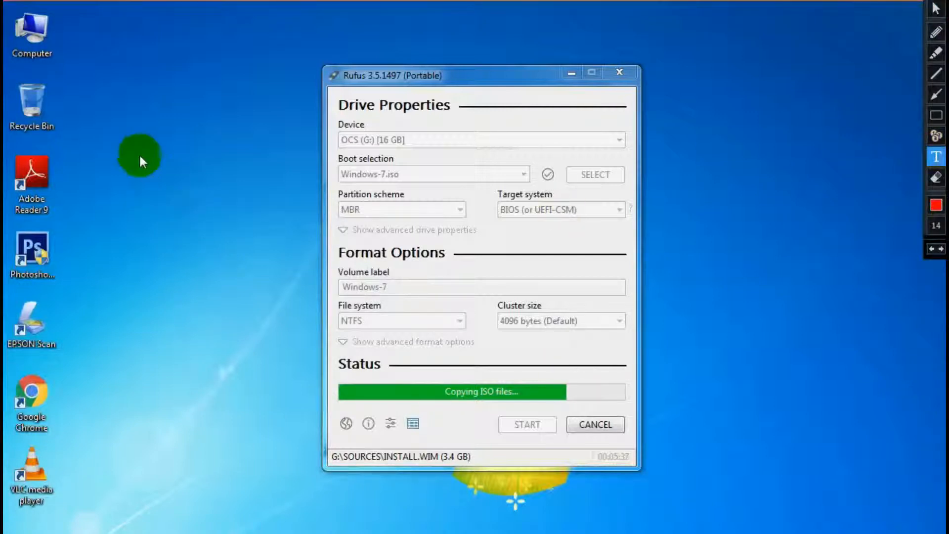
{"action": "left_click", "coordinate": [109, 355]}
{"action": "type", "text": "P"}
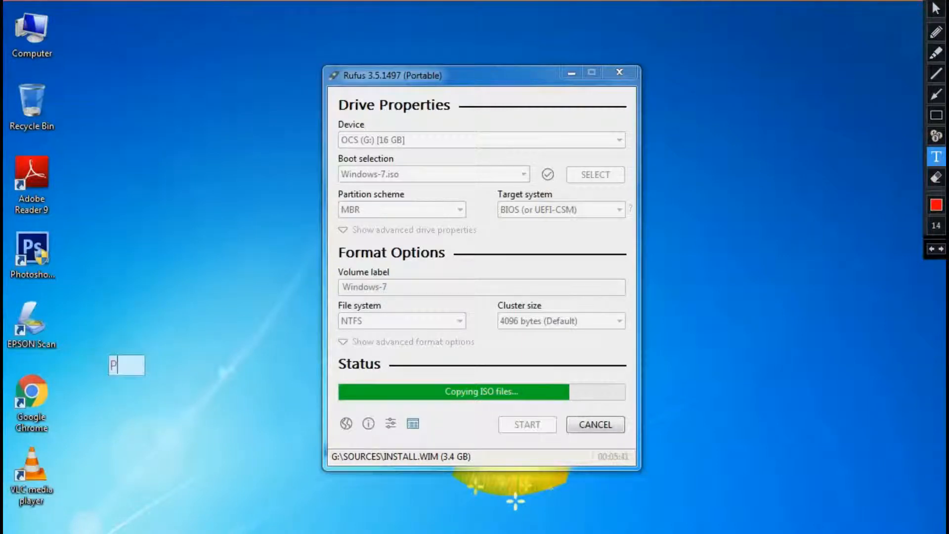
{"action": "type", "text": "lease Wa"}
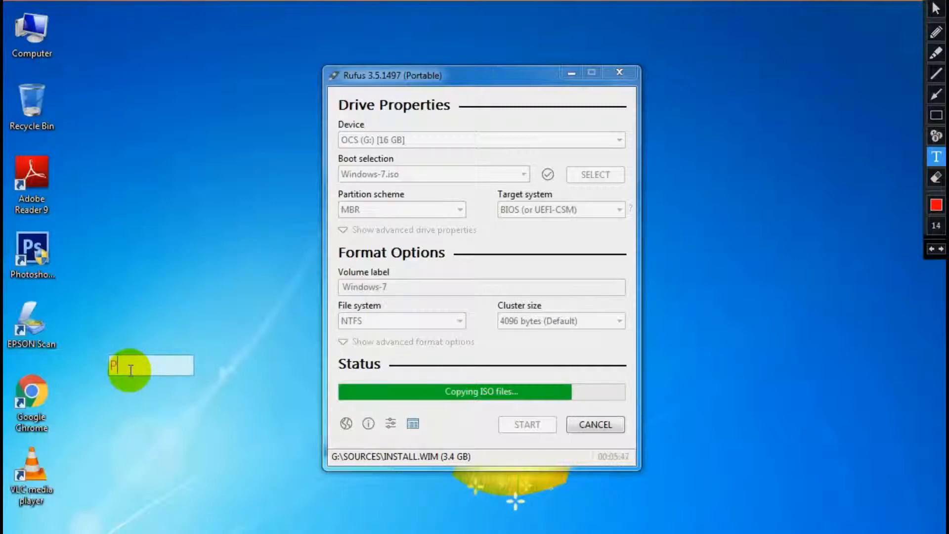
{"action": "type", "text": "P"}
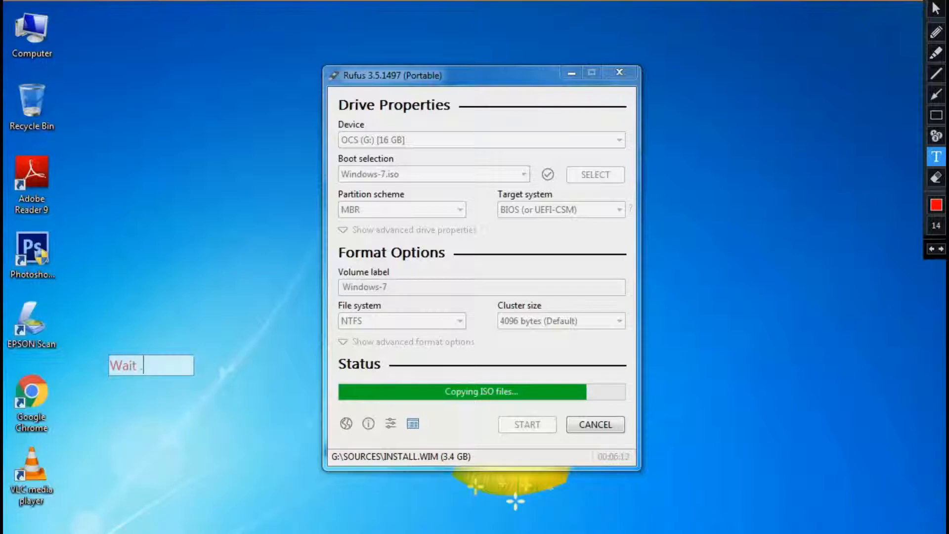
{"action": "type", "text": "..........."}
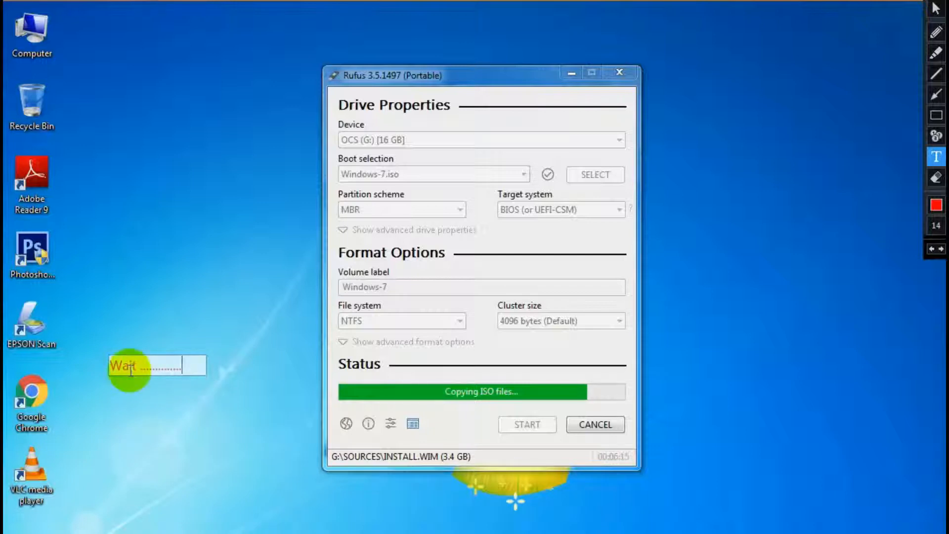
{"action": "type", "text": " 2 Min"}
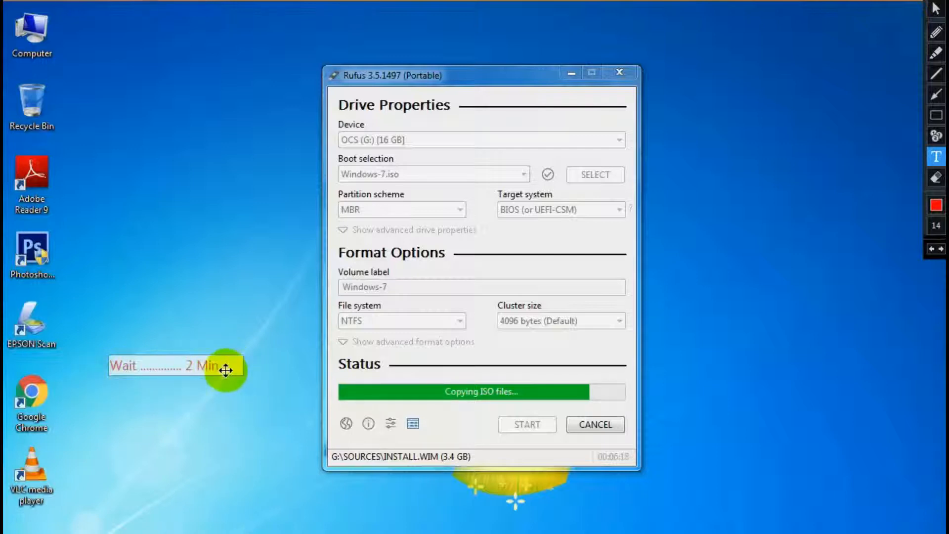
- Move the "Wait ............. 2 Min" text annotation slightly closer to the Rufus window and finish editing it
{"action": "mouse_move", "coordinate": [215, 370]}
{"action": "left_mouse_down"}
{"action": "mouse_move", "coordinate": [224, 358]}
{"action": "mouse_move", "coordinate": [205, 356]}
{"action": "mouse_move", "coordinate": [244, 357]}
{"action": "left_mouse_up"}
{"action": "double_click", "coordinate": [191, 361]}
{"action": "double_click", "coordinate": [232, 360]}
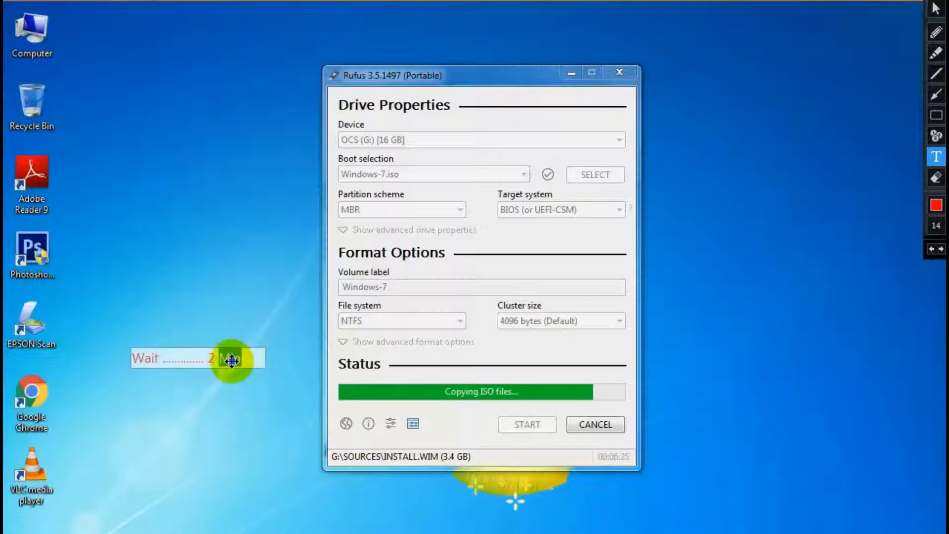
{"action": "right_click", "coordinate": [231, 361]}
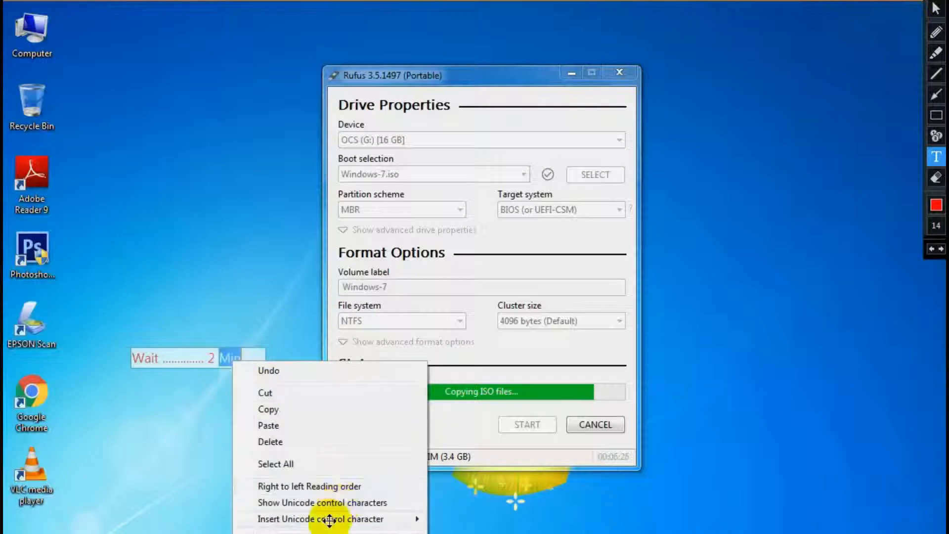
{"action": "mouse_move", "coordinate": [329, 519]}
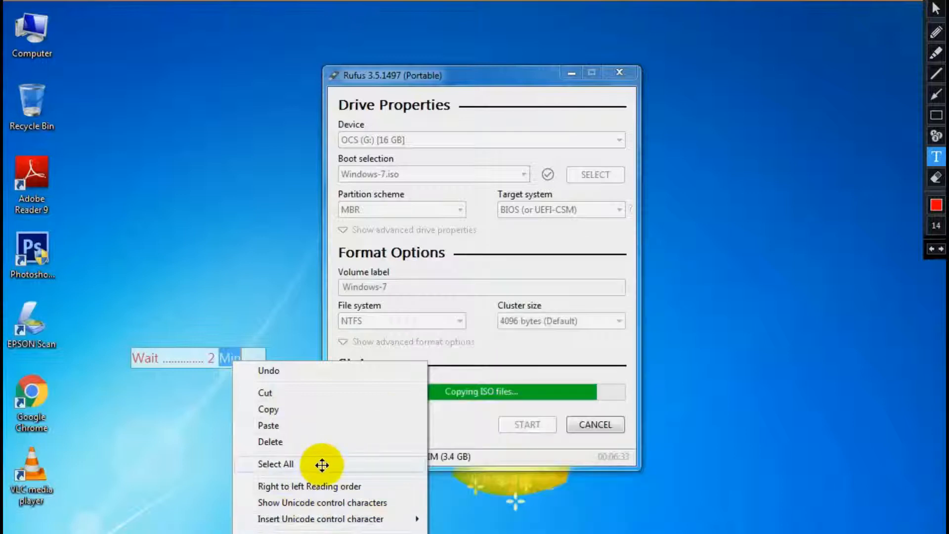
{"action": "left_click", "coordinate": [183, 436]}
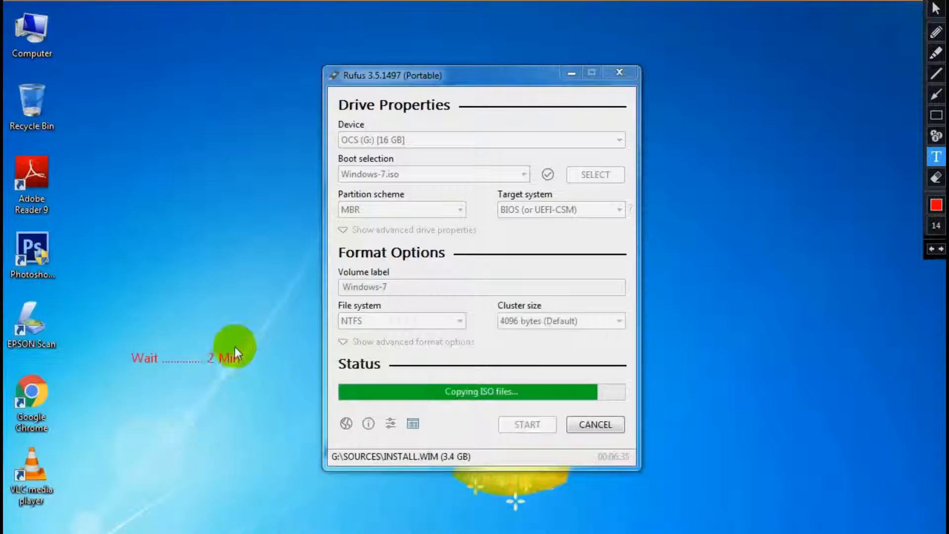
- Undo the "Wait ............. 2 Min" text annotation and discard the empty text boxes
{"action": "left_click", "coordinate": [232, 364]}
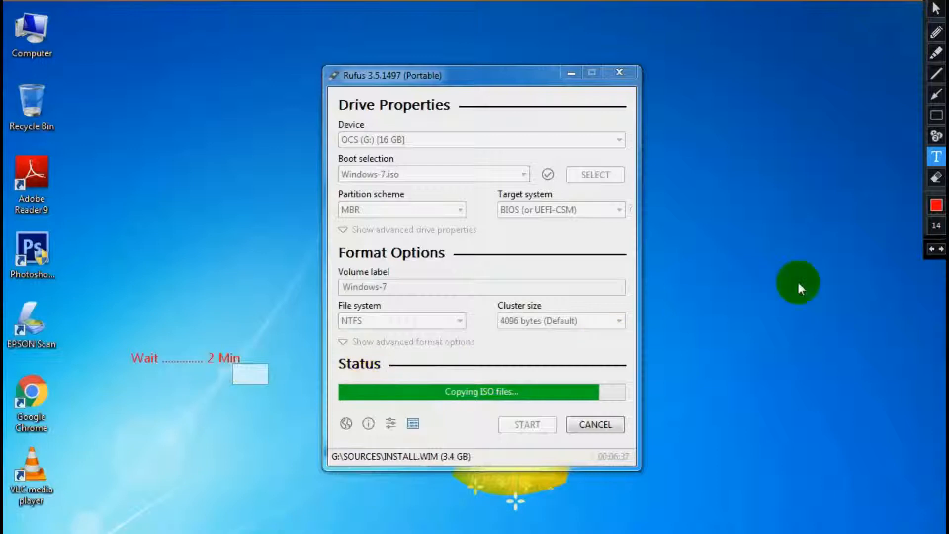
{"action": "left_click", "coordinate": [930, 249]}
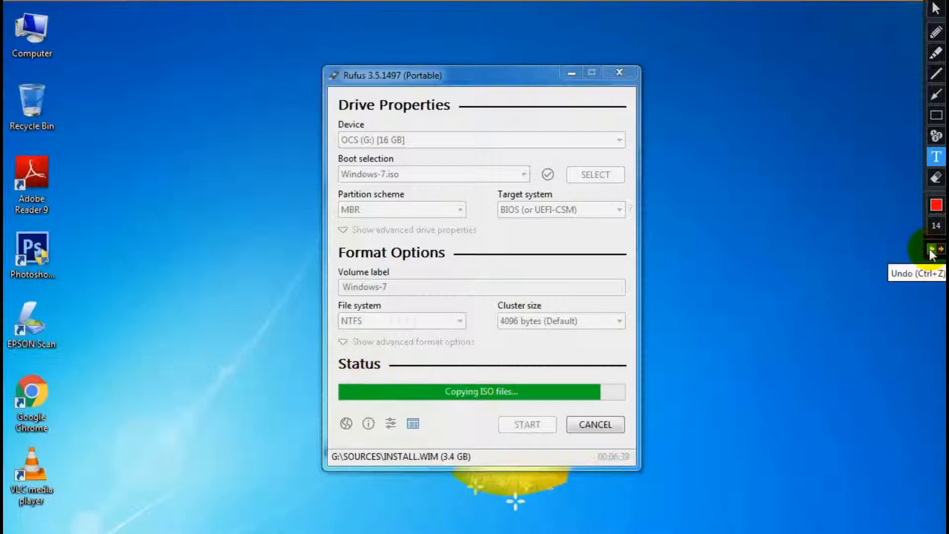
{"action": "left_click", "coordinate": [473, 86]}
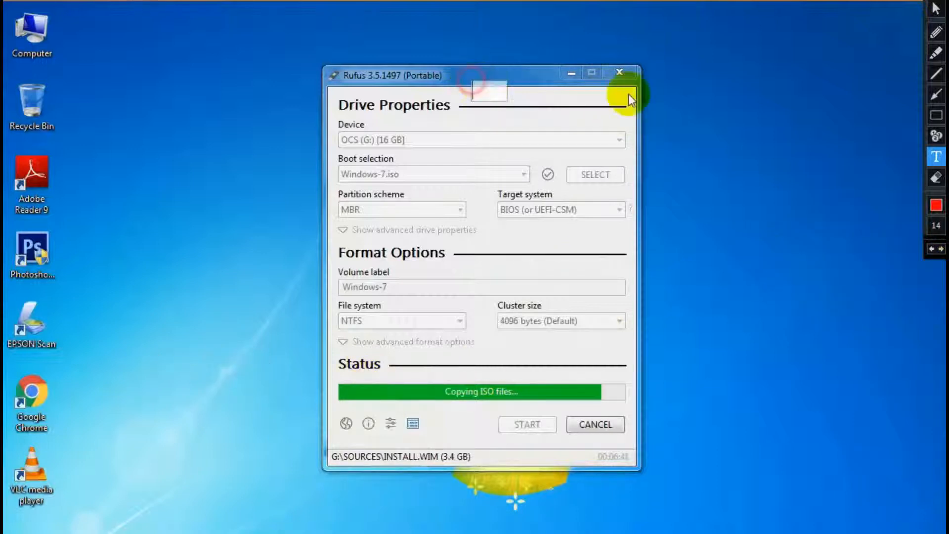
{"action": "left_click", "coordinate": [930, 249]}
{"action": "left_click", "coordinate": [935, 78]}
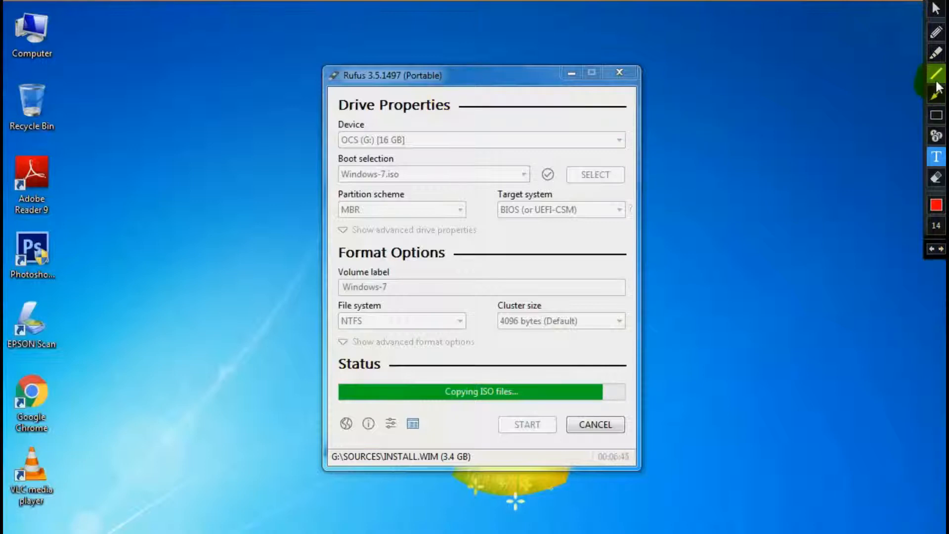
{"action": "mouse_move", "coordinate": [145, 338]}
{"action": "left_mouse_down"}
{"action": "mouse_move", "coordinate": [132, 429]}
{"action": "mouse_move", "coordinate": [231, 421]}
{"action": "left_mouse_up"}
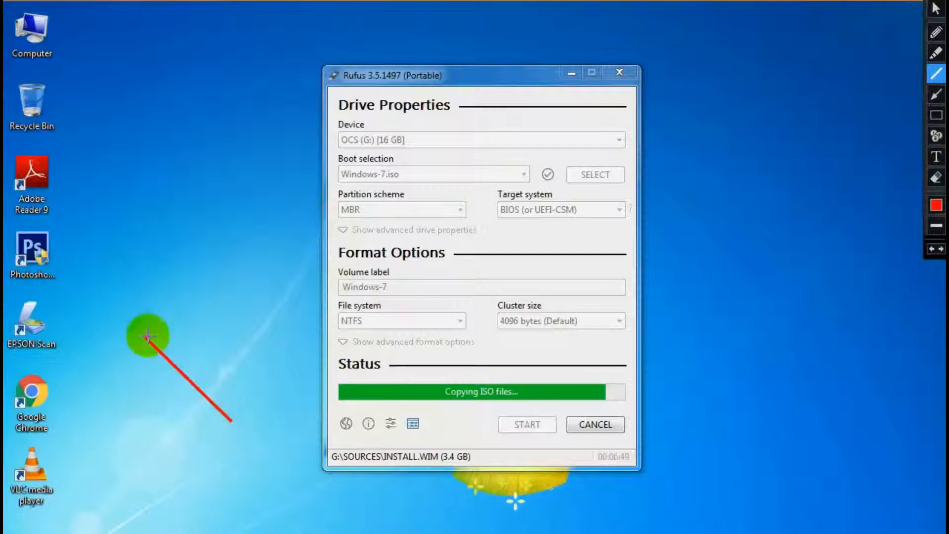
{"action": "mouse_move", "coordinate": [143, 340]}
{"action": "left_mouse_down"}
{"action": "mouse_move", "coordinate": [141, 428]}
{"action": "mouse_move", "coordinate": [206, 408]}
{"action": "mouse_move", "coordinate": [326, 398]}
{"action": "left_mouse_up"}
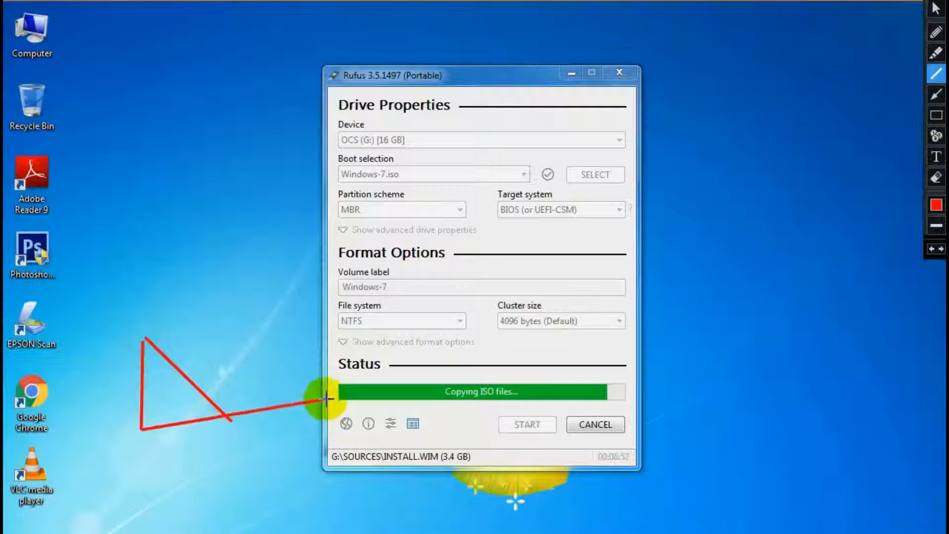
{"action": "left_click", "coordinate": [935, 115]}
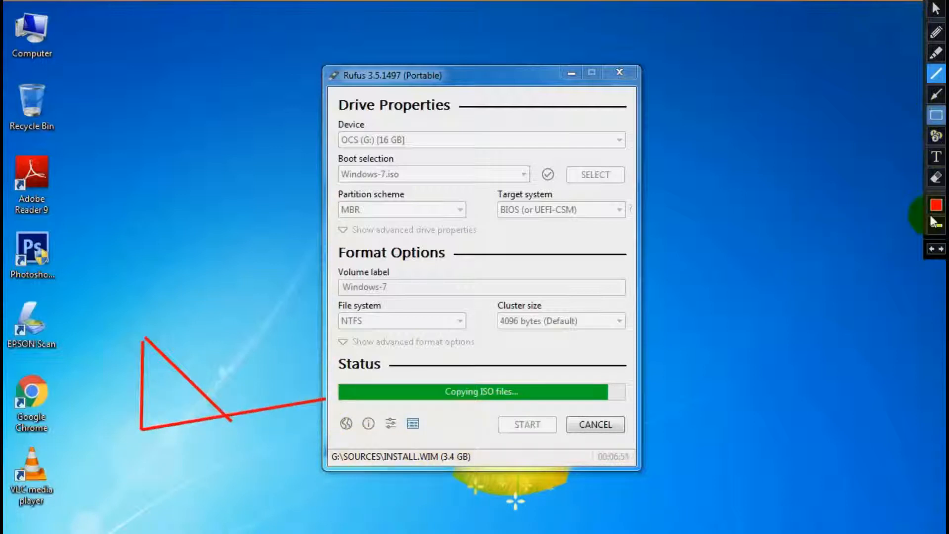
{"action": "left_click", "coordinate": [931, 249]}
{"action": "left_click", "coordinate": [932, 249]}
{"action": "left_click", "coordinate": [931, 249]}
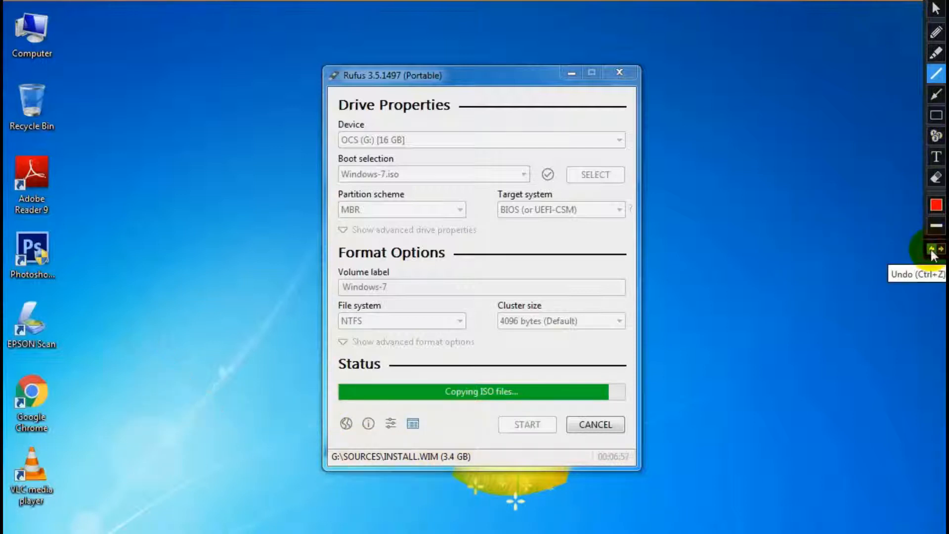
- Draw red annotation arrows pointing at the Rufus title, both the end and middle of the progress bar, and twice at the copied-file path
{"action": "left_click", "coordinate": [935, 94]}
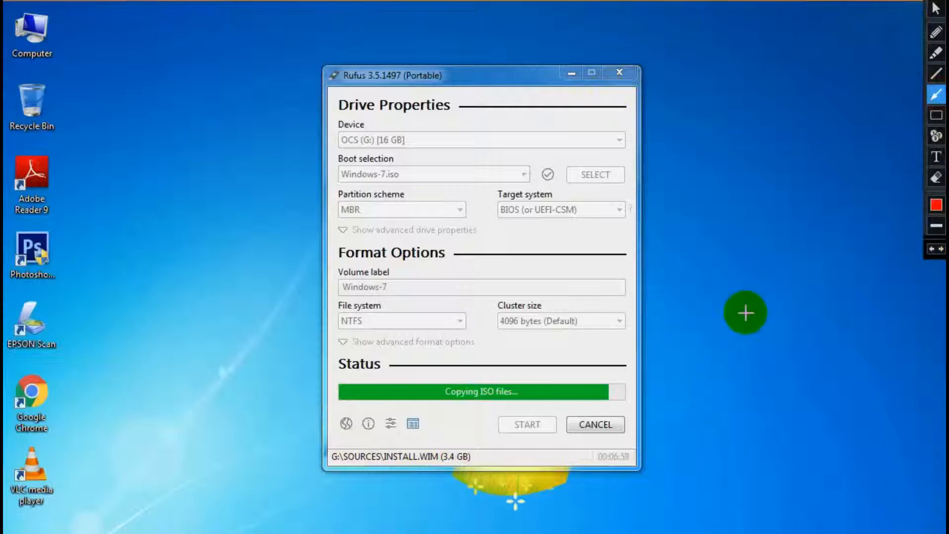
{"action": "right_click", "coordinate": [746, 316]}
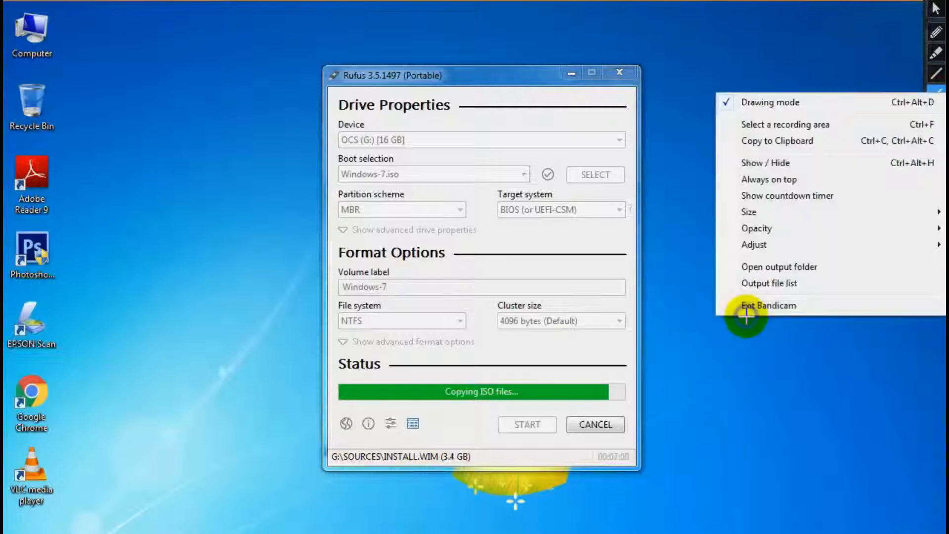
{"action": "left_click", "coordinate": [713, 356]}
{"action": "left_click_drag", "start_coordinate": [852, 452], "coordinate": [648, 394]}
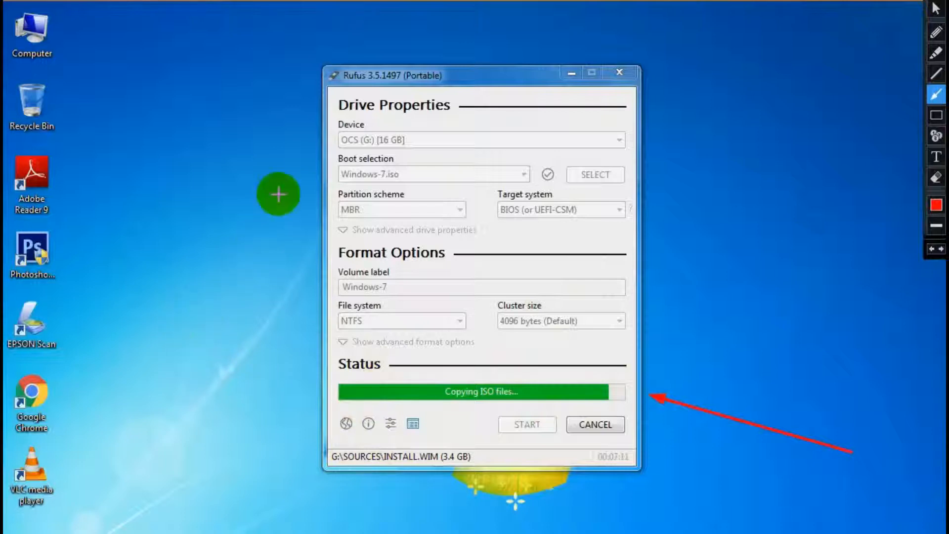
{"action": "left_click_drag", "start_coordinate": [371, 27], "coordinate": [371, 60]}
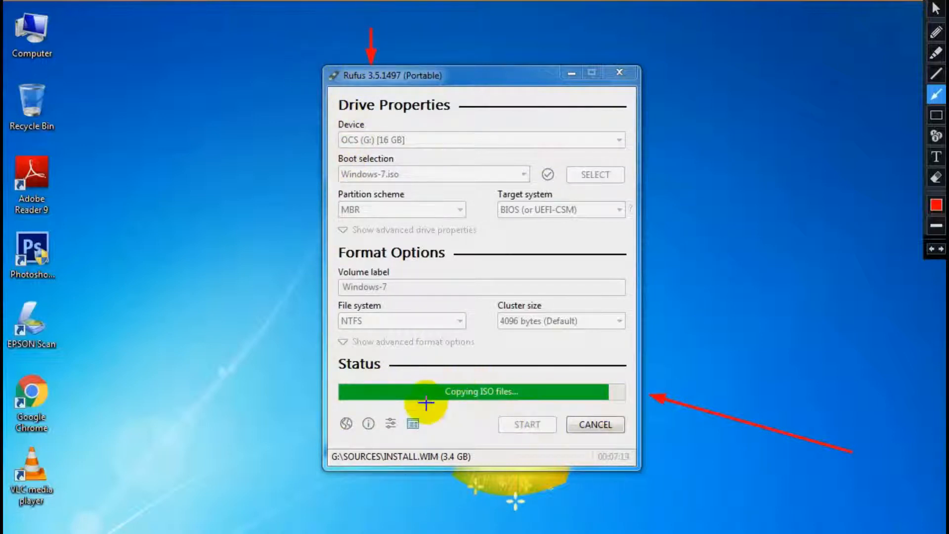
{"action": "left_click_drag", "start_coordinate": [453, 429], "coordinate": [463, 403]}
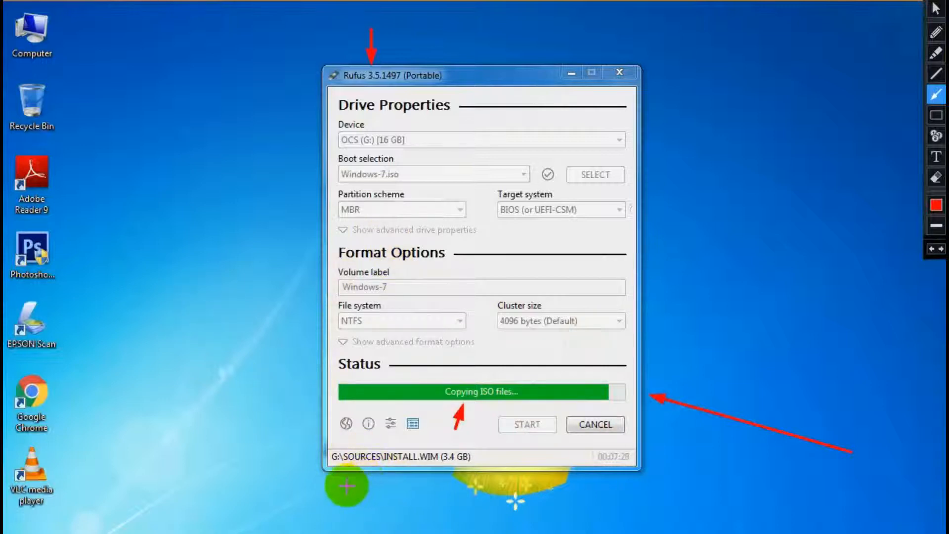
{"action": "left_click_drag", "start_coordinate": [379, 500], "coordinate": [398, 464]}
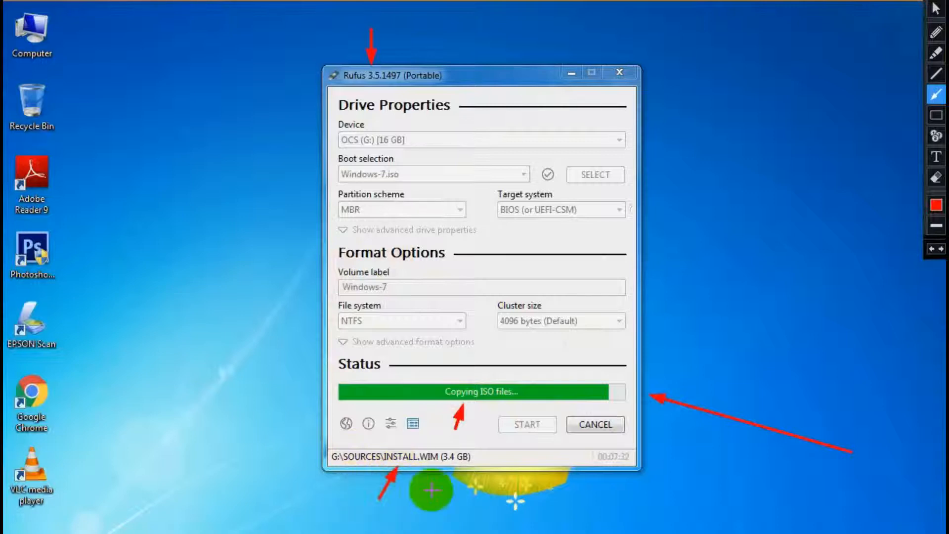
{"action": "left_click_drag", "start_coordinate": [465, 491], "coordinate": [433, 466]}
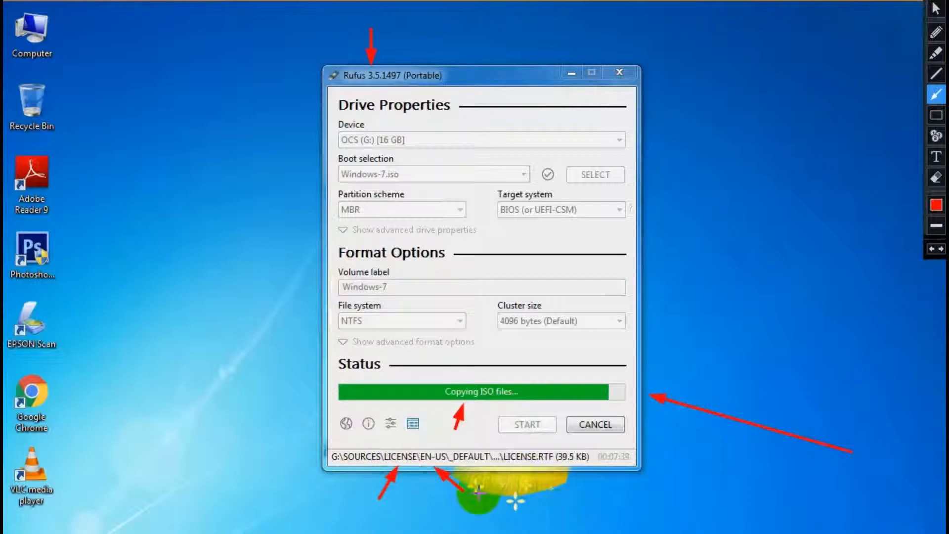
- Undo all five arrow annotations and switch back to the normal pointer
{"action": "left_click", "coordinate": [931, 250]}
{"action": "left_click", "coordinate": [931, 250]}
{"action": "left_click", "coordinate": [931, 250]}
{"action": "left_click", "coordinate": [931, 250]}
{"action": "left_click", "coordinate": [931, 250]}
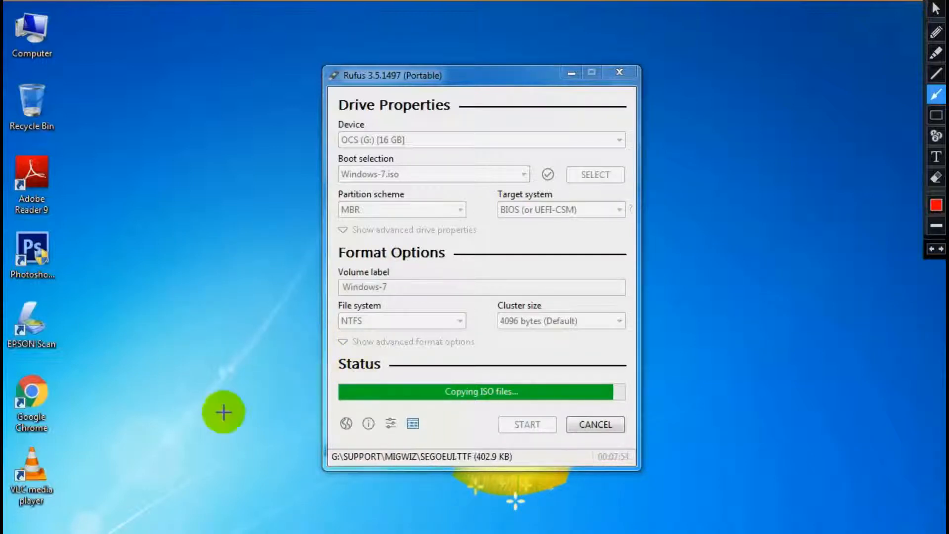
{"action": "right_click", "coordinate": [215, 299]}
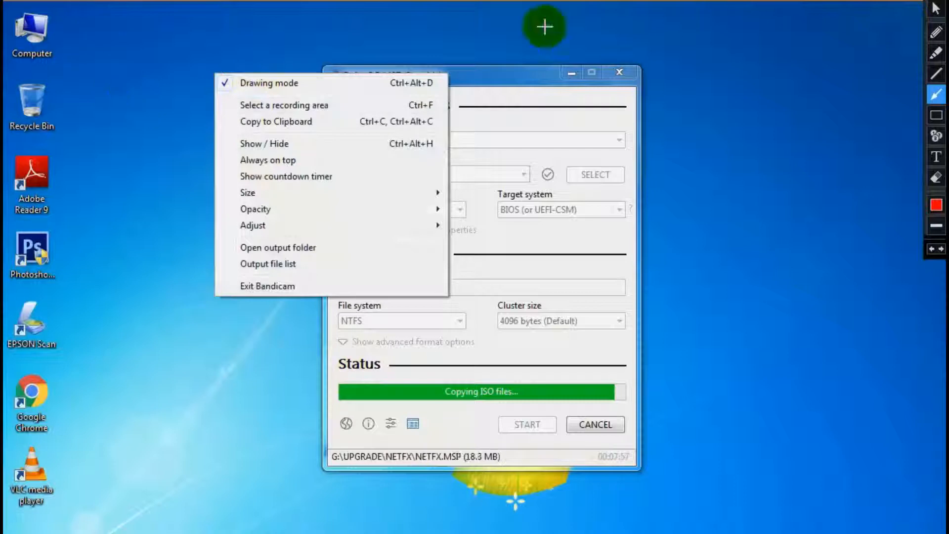
{"action": "right_click", "coordinate": [798, 95]}
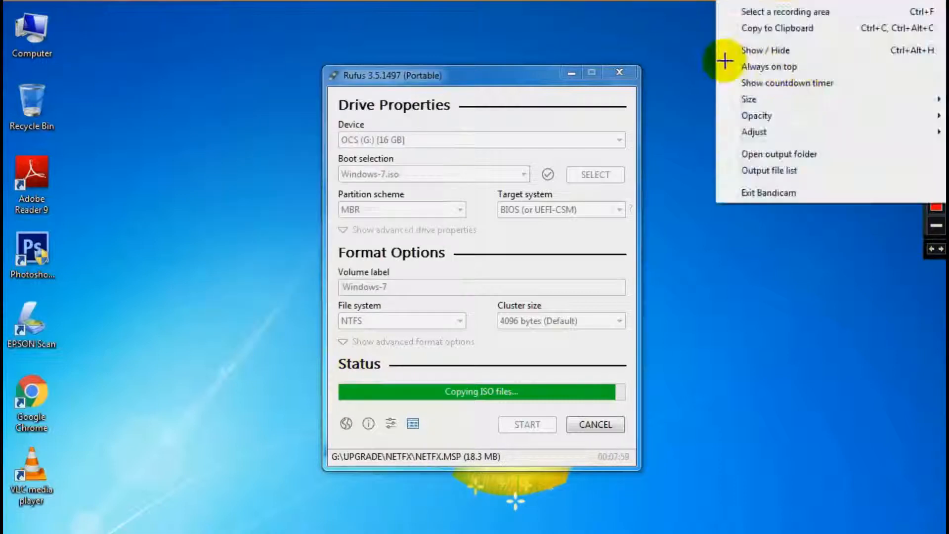
{"action": "left_click", "coordinate": [888, 261]}
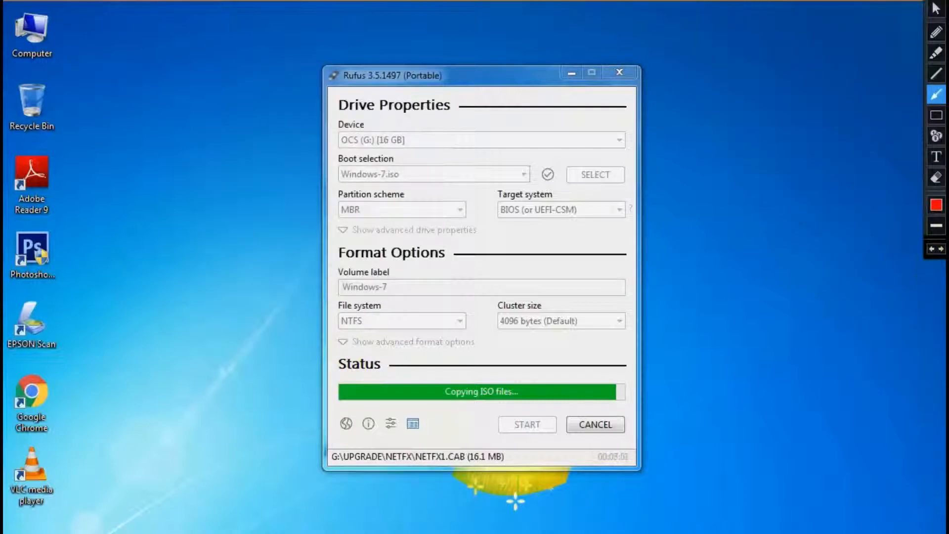
{"action": "left_click", "coordinate": [936, 11]}
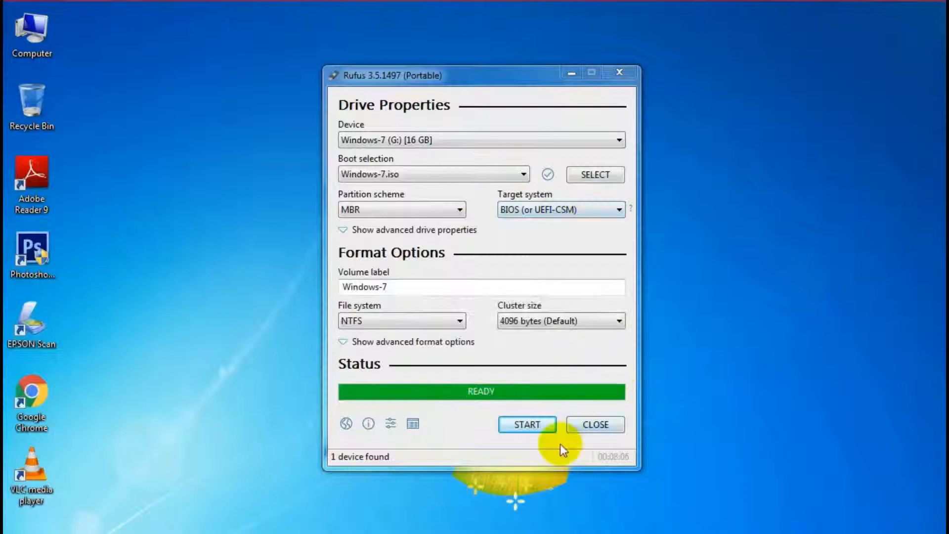
- Move the Rufus window slightly aside and close Rufus now that the drive is written
{"action": "left_click_drag", "start_coordinate": [447, 78], "coordinate": [407, 84]}
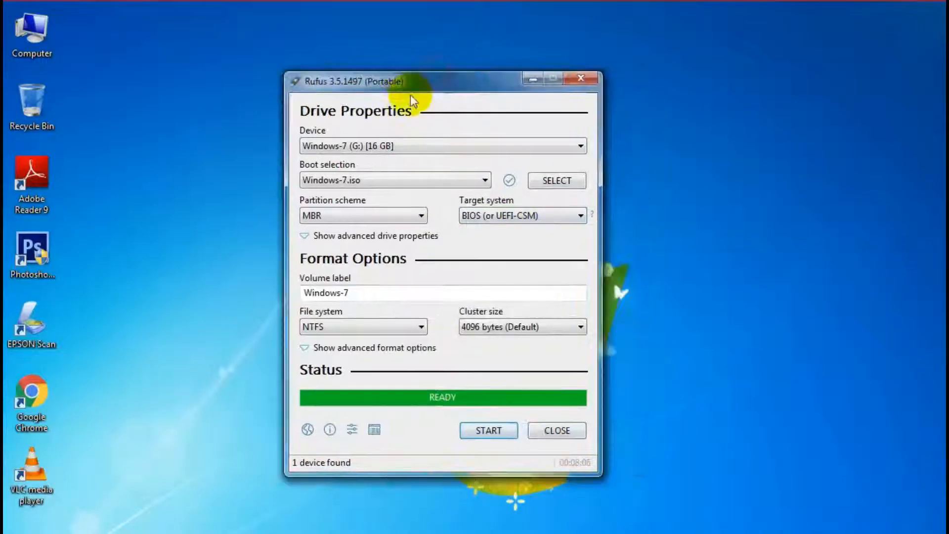
{"action": "left_click", "coordinate": [560, 433]}
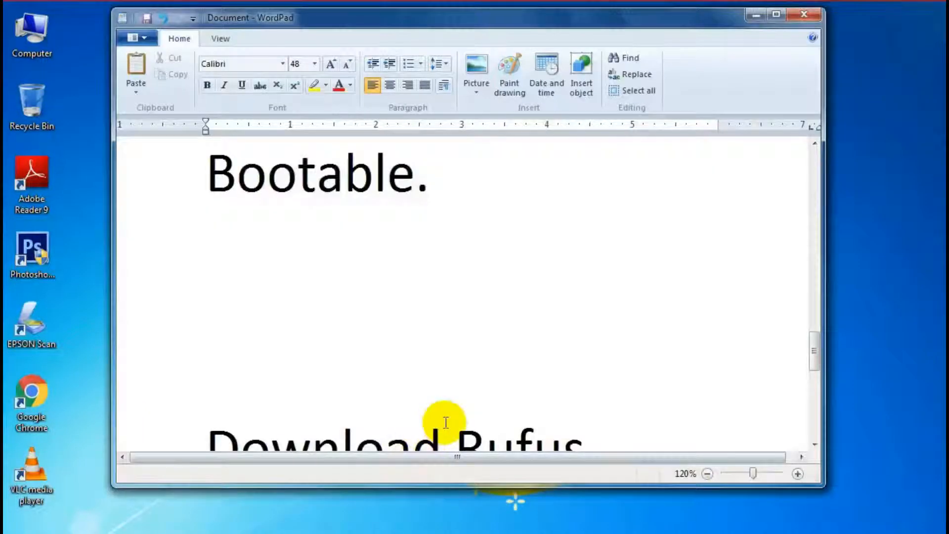
- In the WordPad document, add blank lines below "I AM Already Download Rufus" and write "Restart"
{"action": "scroll", "coordinate": [441, 423], "scroll_direction": "down", "scroll_amount": 5}
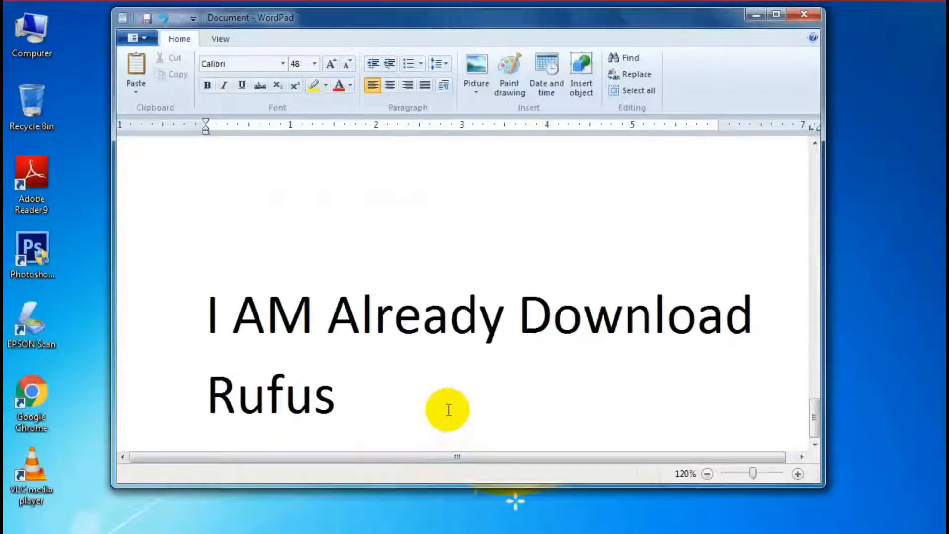
{"action": "key", "text": "Return"}
{"action": "key", "text": "Return"}
{"action": "key", "text": "Return"}
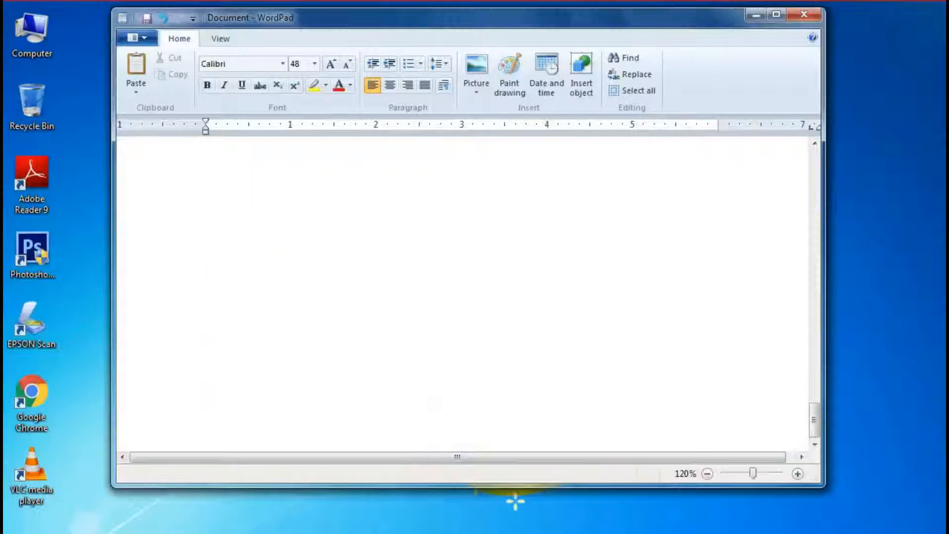
{"action": "type", "text": "Rea"}
{"action": "key", "text": "BackSpace"}
{"action": "type", "text": "stae"}
{"action": "key", "text": "BackSpace"}
{"action": "type", "text": "ry"}
{"action": "key", "text": "BackSpace"}
{"action": "type", "text": "t "}
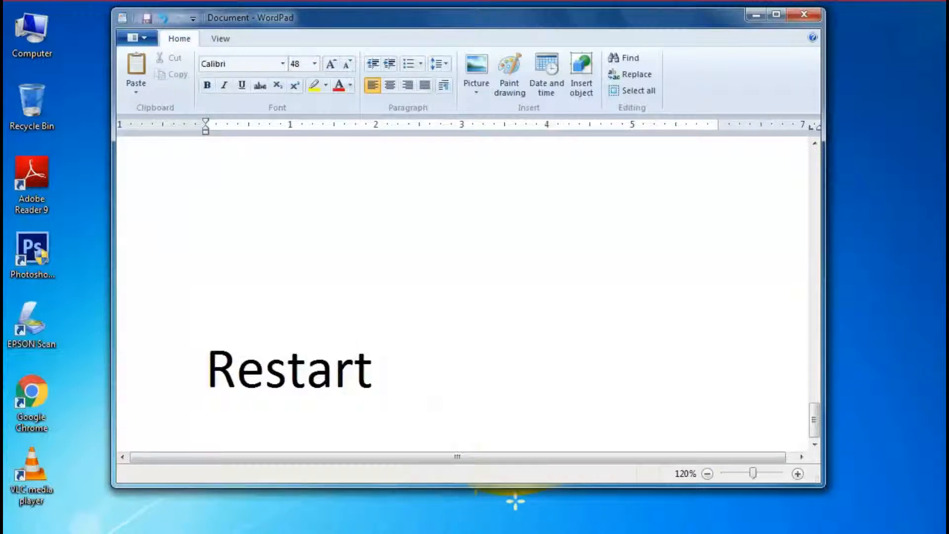
{"action": "type", "text": "The "}
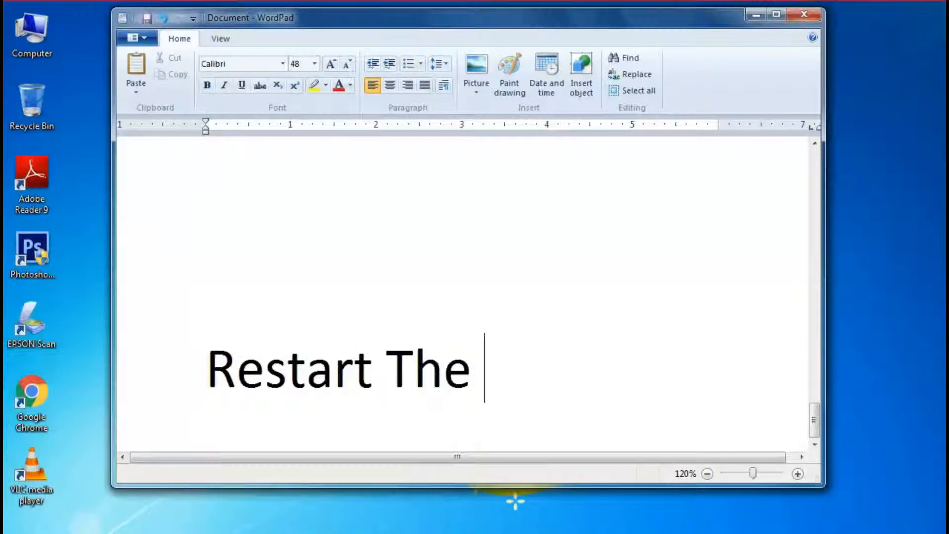
{"action": "type", "text": "S"}
{"action": "key", "text": "BackSpace"}
{"action": "key", "text": "BackSpace"}
{"action": "key", "text": "BackSpace"}
{"action": "key", "text": "BackSpace"}
{"action": "key", "text": "BackSpace"}
{"action": "type", "text": "Sytm"}
{"action": "key", "text": "BackSpace"}
{"action": "key", "text": "BackSpace"}
{"action": "key", "text": "BackSpace"}
{"action": "key", "text": "BackSpace"}
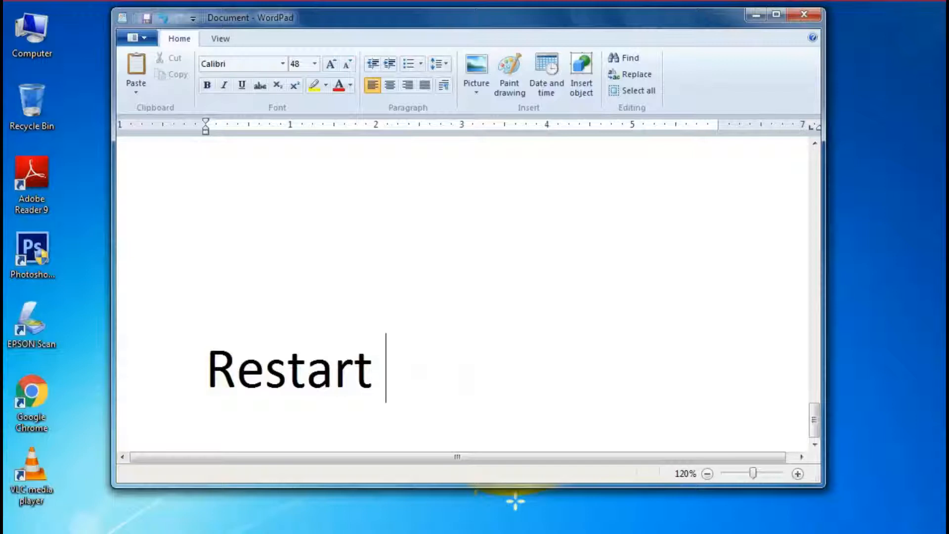
{"action": "type", "text": "Ope"}
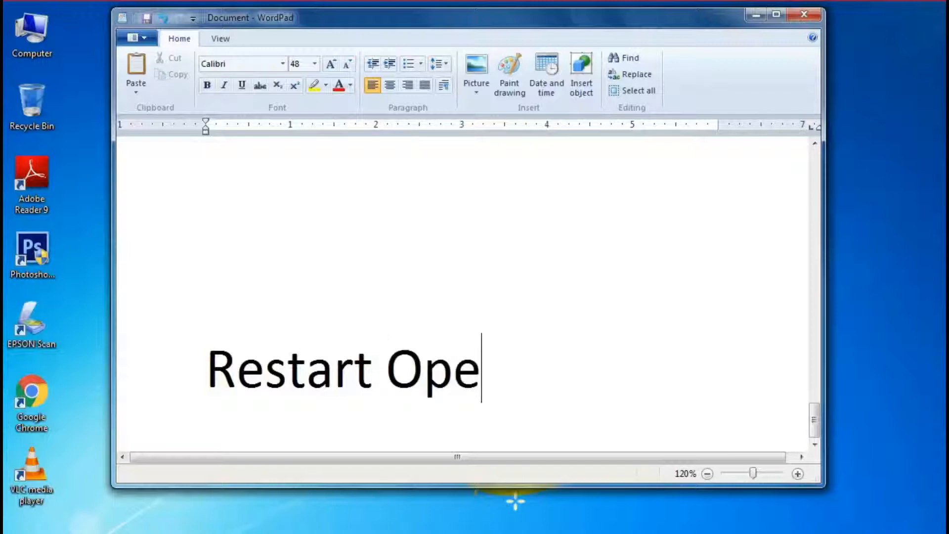
{"action": "key", "text": "BackSpace"}
{"action": "type", "text": "re"}
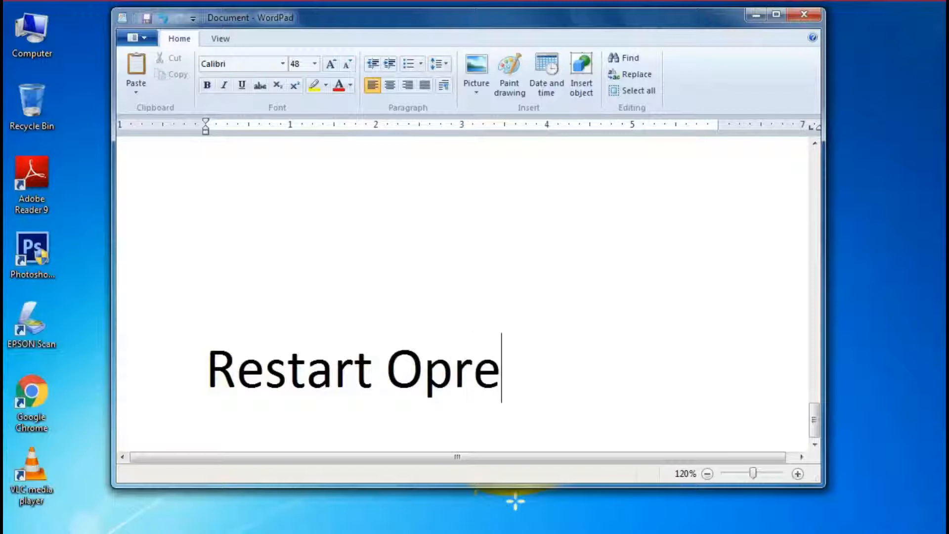
{"action": "key", "text": "BackSpace"}
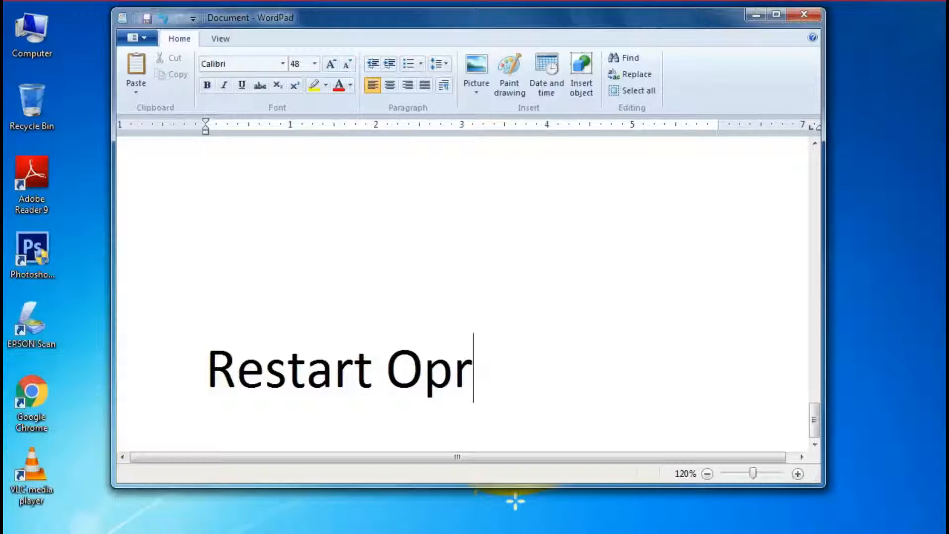
{"action": "type", "text": "eatn"}
{"action": "key", "text": "BackSpace"}
{"action": "key", "text": "BackSpace"}
{"action": "key", "text": "BackSpace"}
{"action": "key", "text": "BackSpace"}
{"action": "key", "text": "BackSpace"}
{"action": "key", "text": "BackSpace"}
{"action": "key", "text": "BackSpace"}
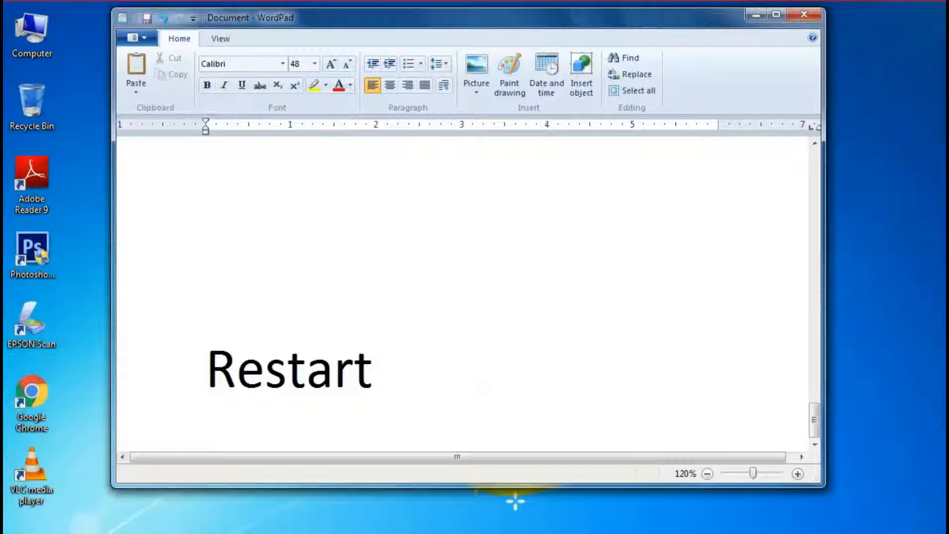
- Complete the "Restart" line in the document so it reads "Restart The Systm", and select the whole line
{"action": "type", "text": "The St=y"}
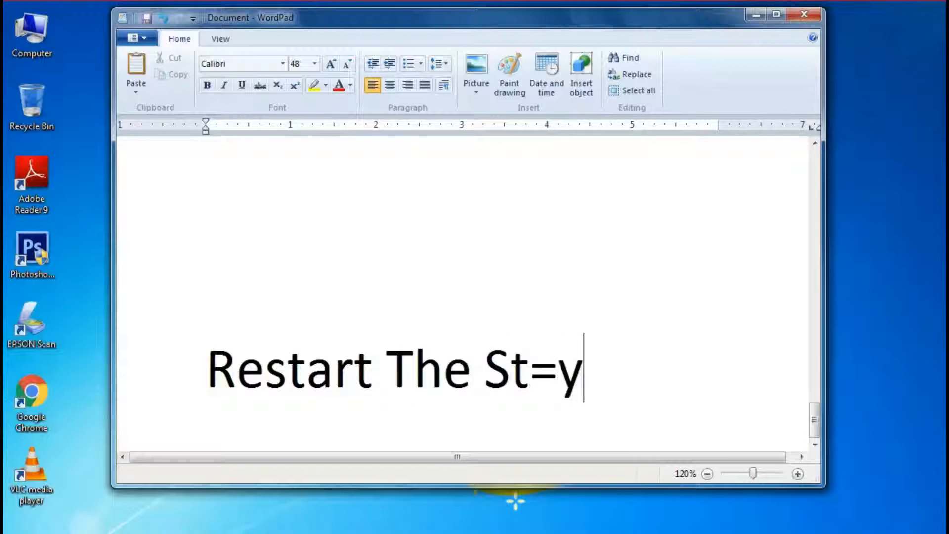
{"action": "key", "text": "BackSpace"}
{"action": "key", "text": "BackSpace"}
{"action": "key", "text": "BackSpace"}
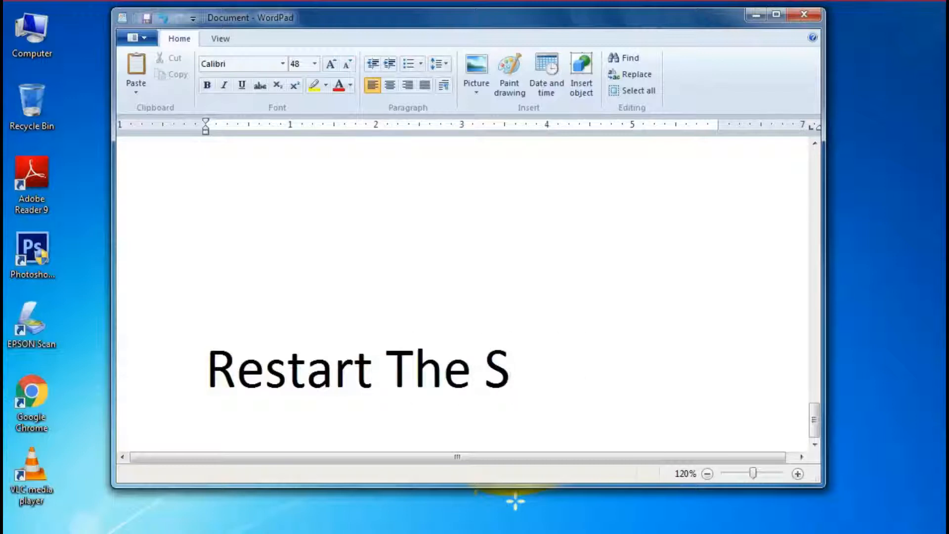
{"action": "type", "text": "ystm"}
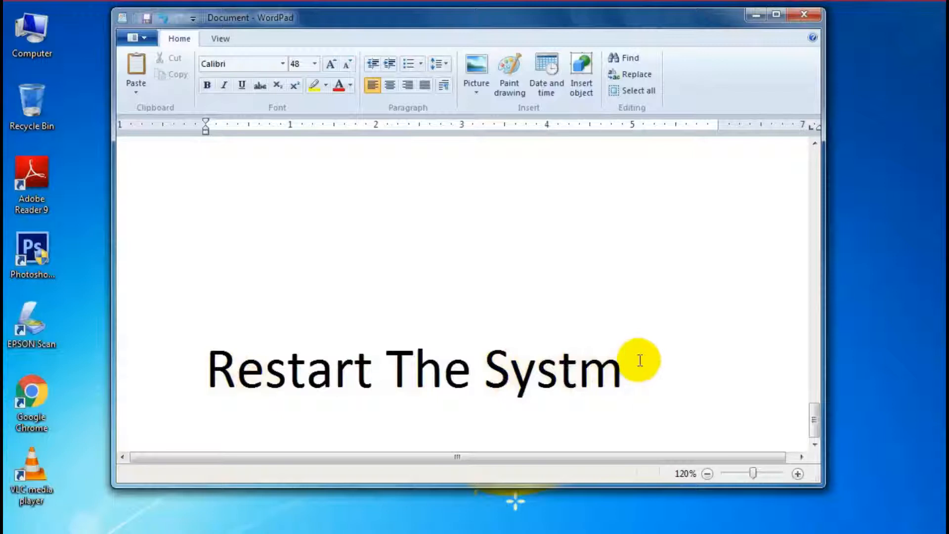
{"action": "triple_click", "coordinate": [247, 366]}
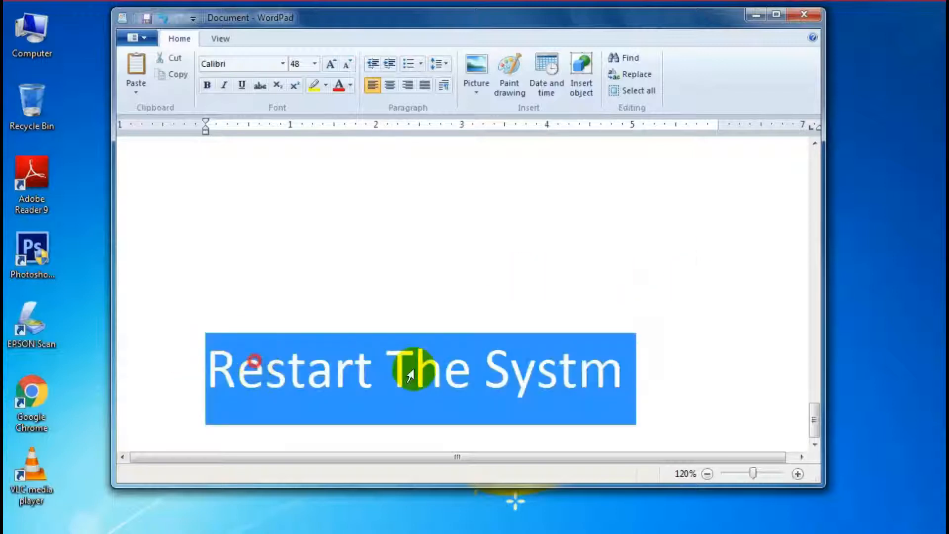
- Minimize the WordPad document to reveal the desktop and bring up the Start menu
{"action": "left_click", "coordinate": [755, 14]}
{"action": "key", "text": "super"}
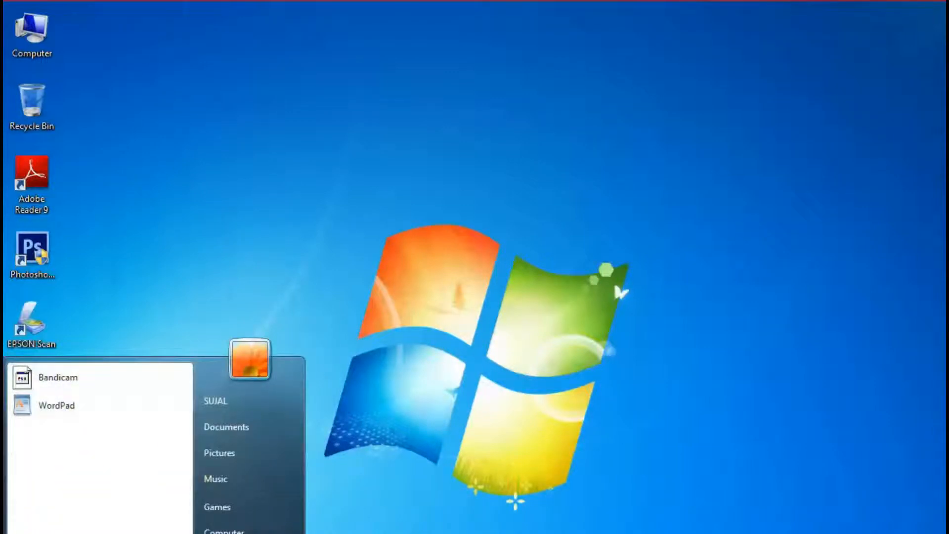
{"action": "key", "text": "super"}
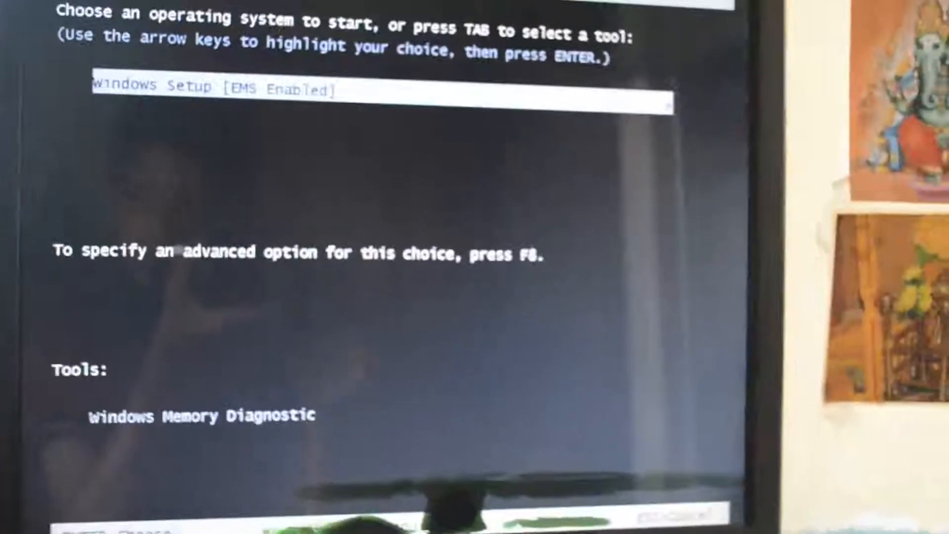
- Start the "Windows Setup [EMS Enabled]" entry in the operating system boot list
{"action": "key", "text": "Return"}
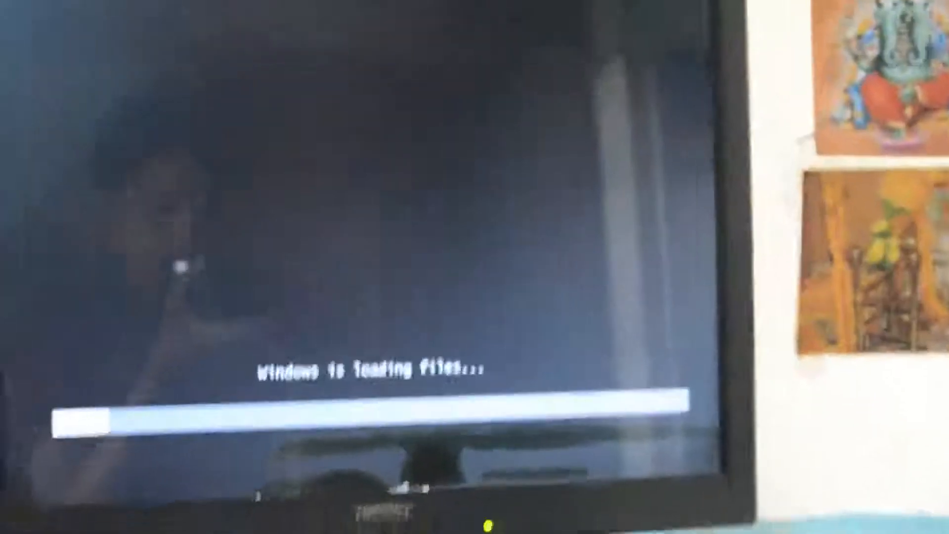